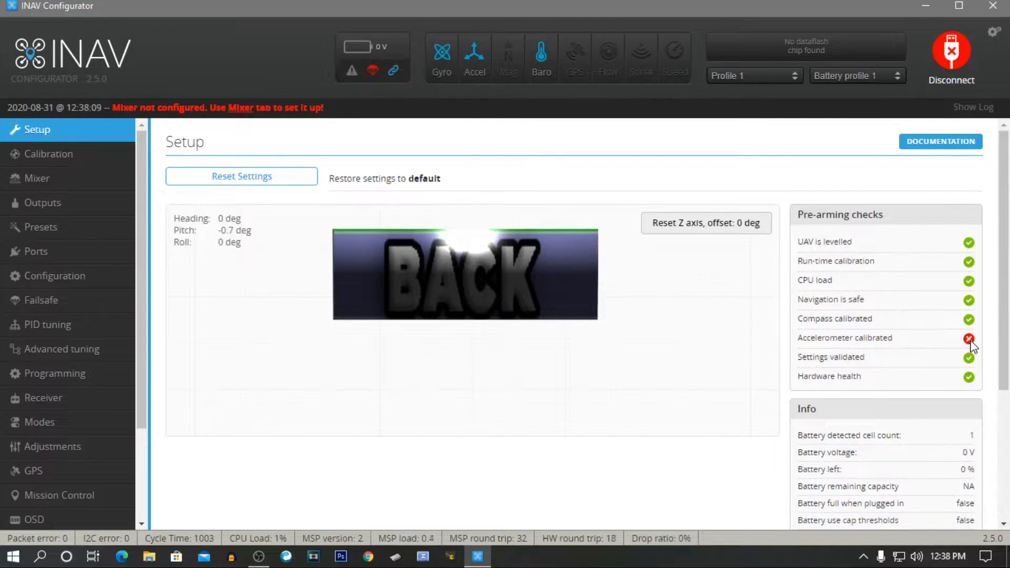
Step: Start the accelerometer calibration and record the first position, with the flight controller level as in Step 1
scroll(631, 382, down, 4)
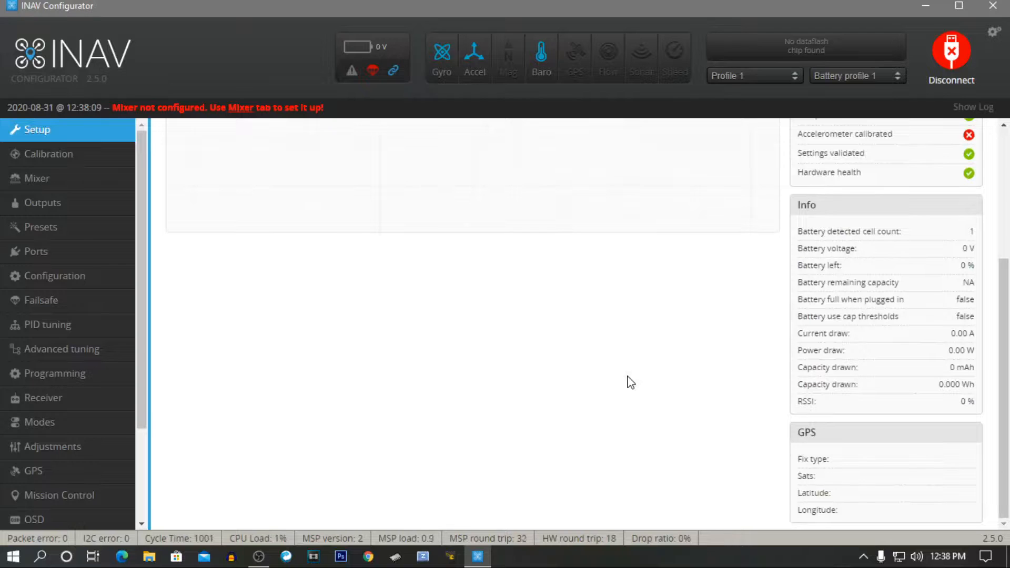
scroll(631, 382, up, 4)
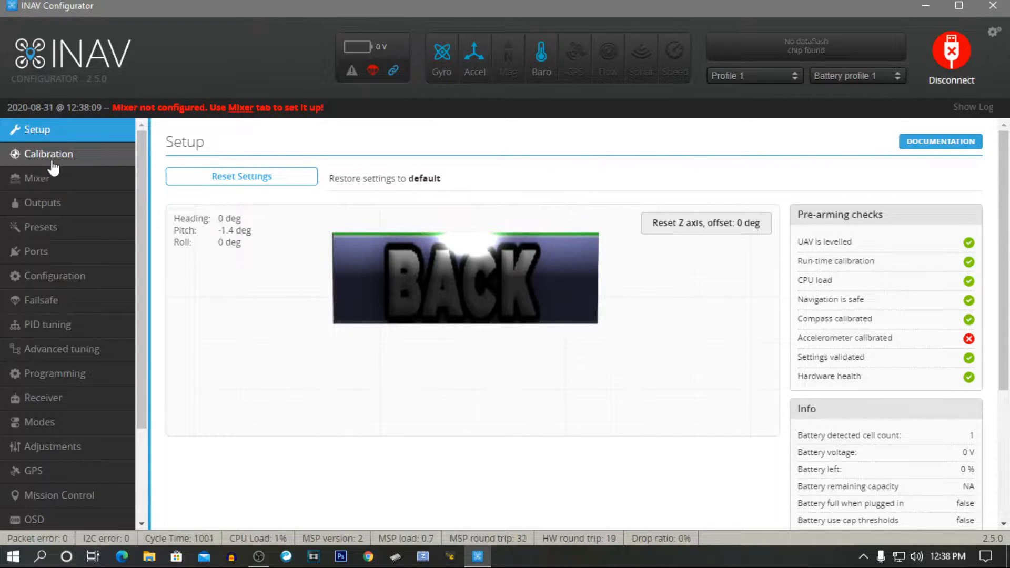
click(81, 156)
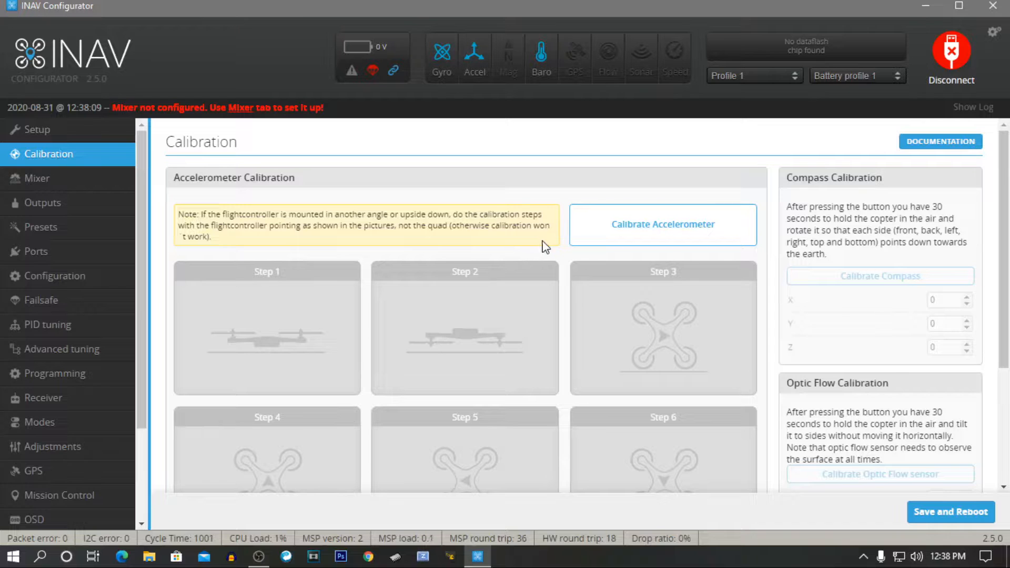
scroll(561, 262, down, 2)
scroll(561, 262, up, 2)
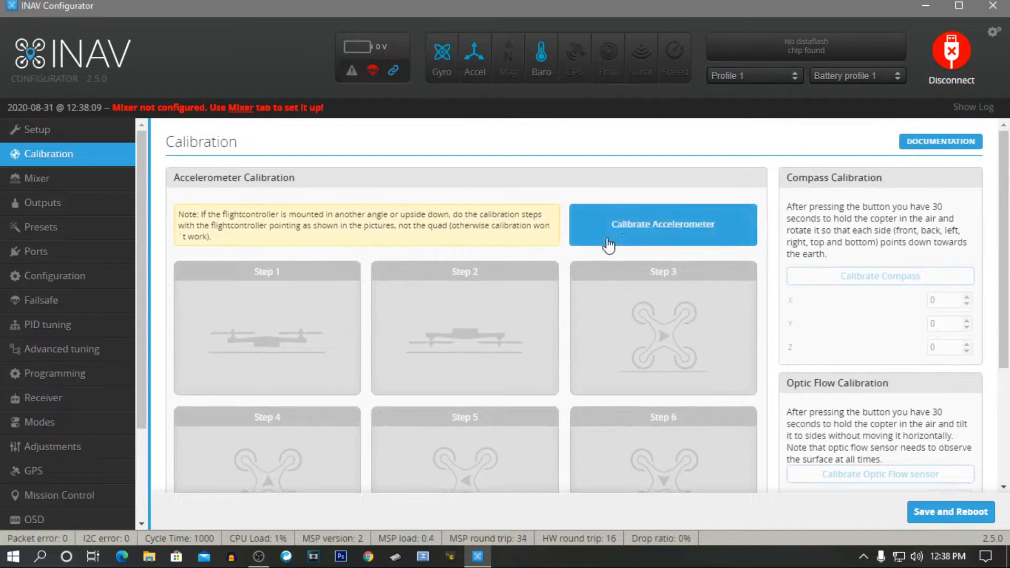
click(654, 234)
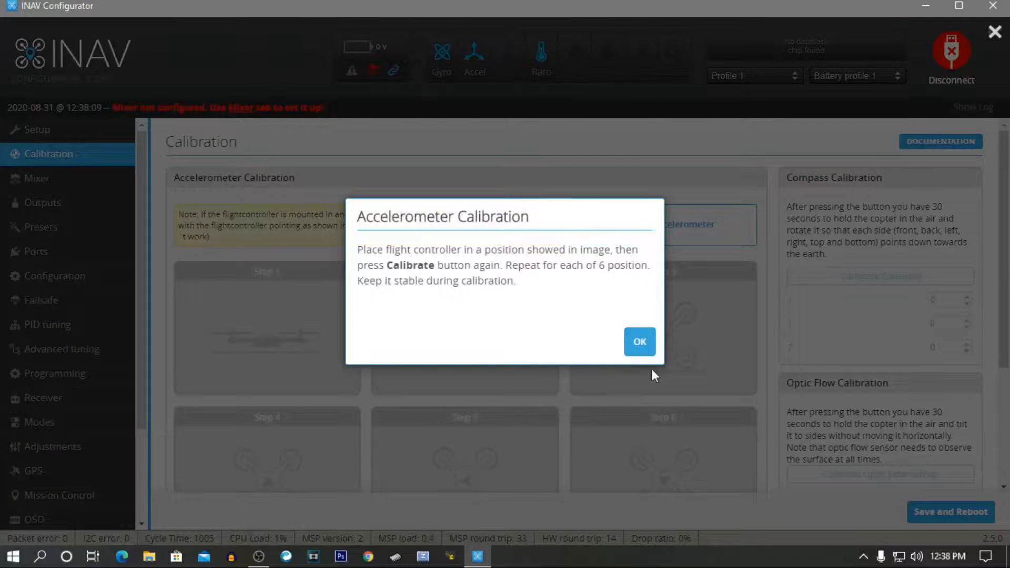
click(641, 343)
click(671, 219)
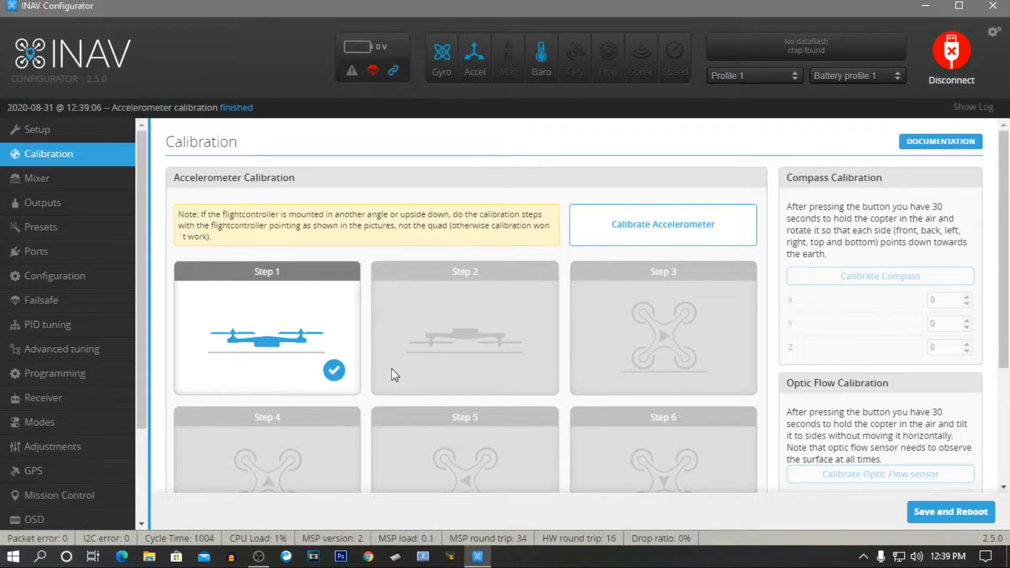
Step: Calibrate the accelerometer in the five remaining positions, Steps 2 to 6, and dismiss the completion message
click(648, 221)
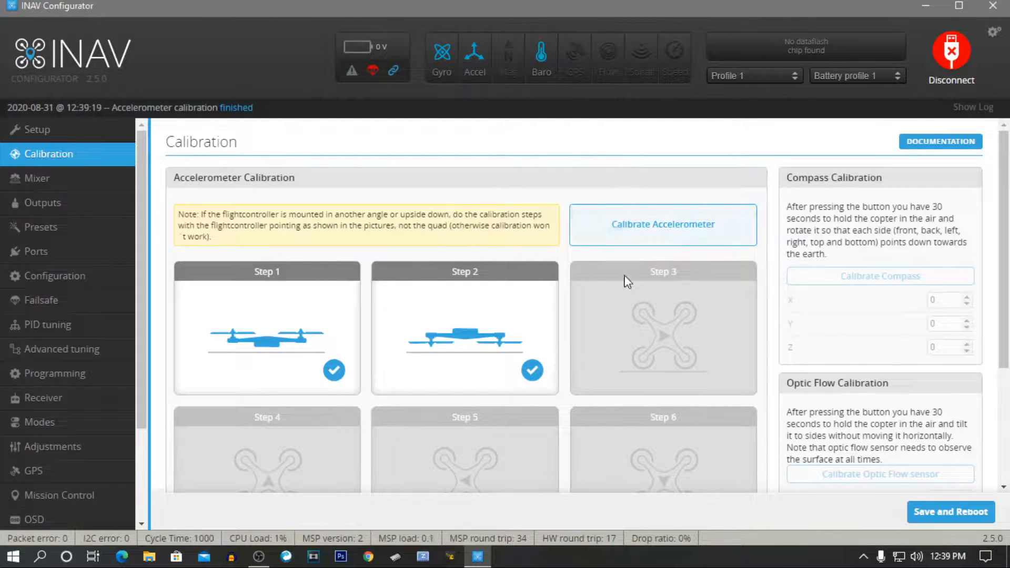
click(659, 232)
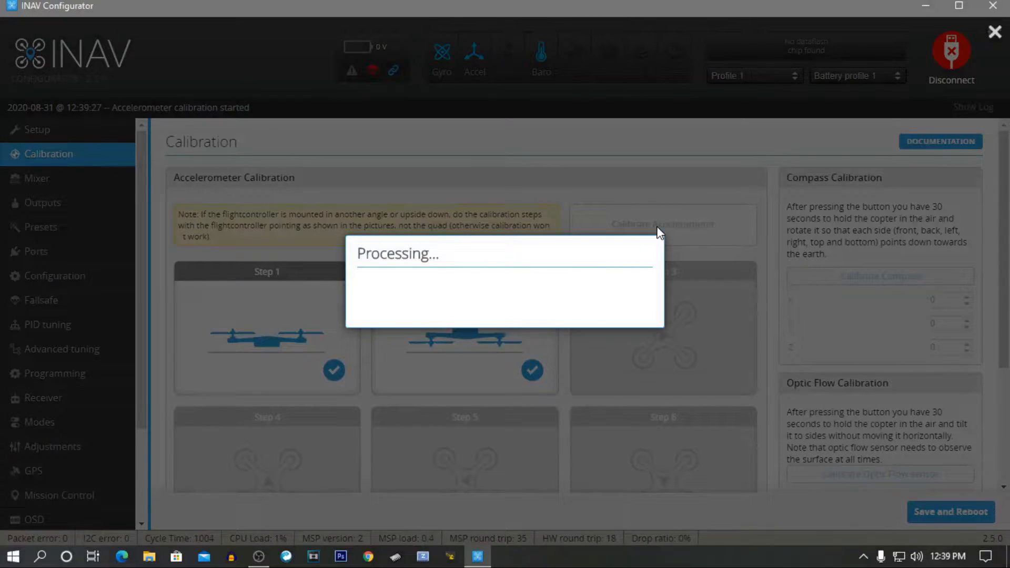
scroll(639, 268, down, 2)
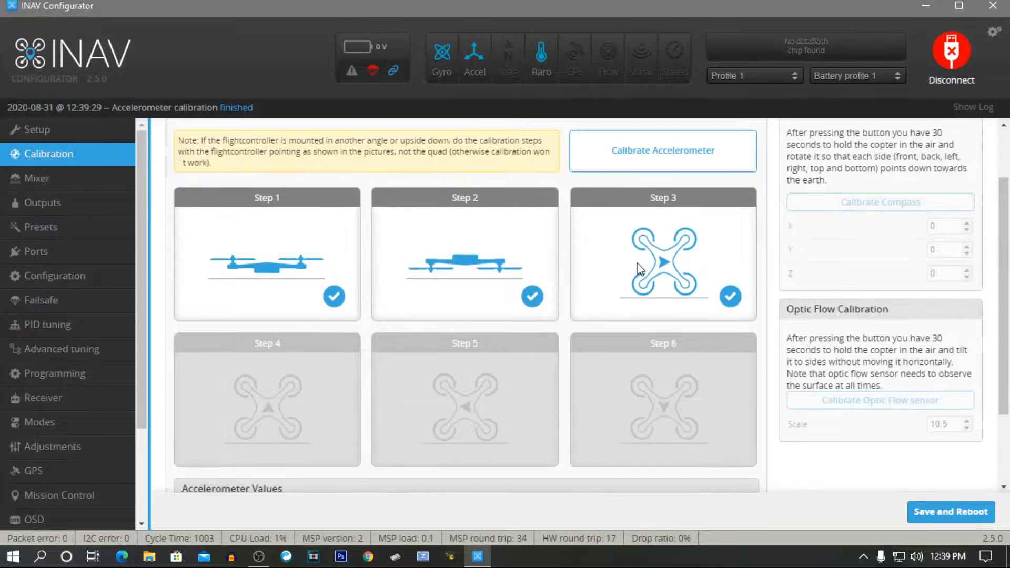
click(675, 153)
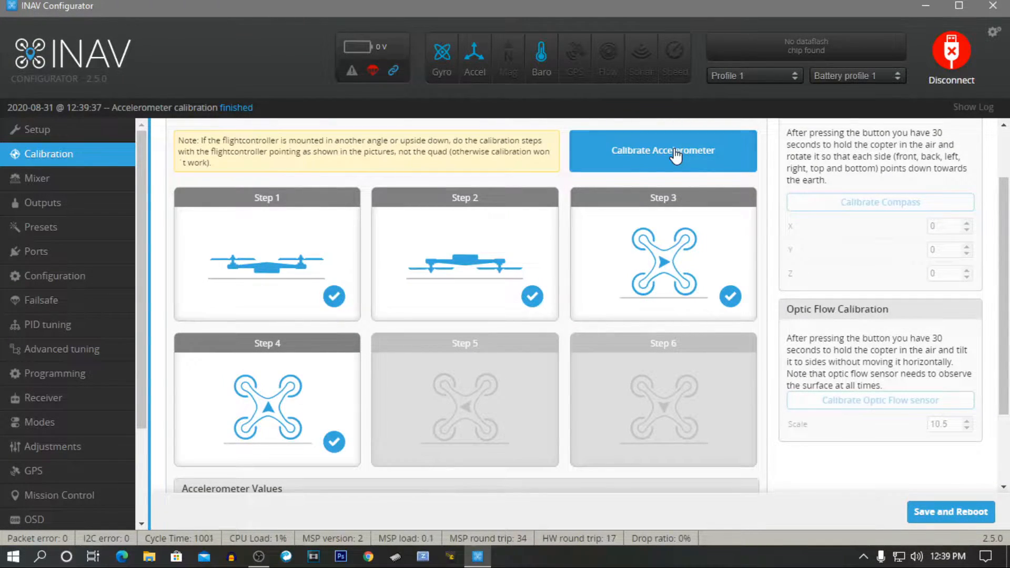
click(676, 152)
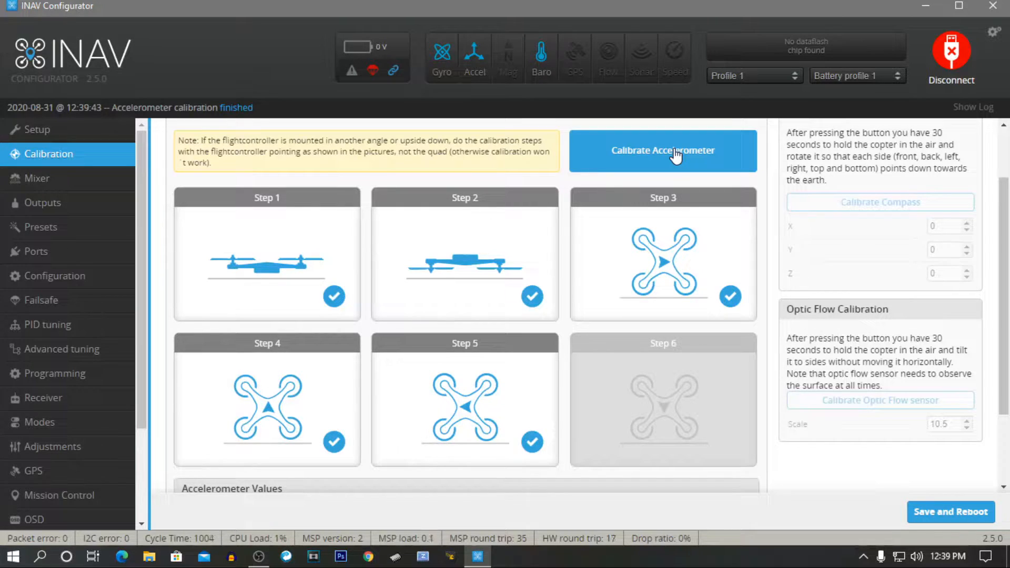
click(650, 152)
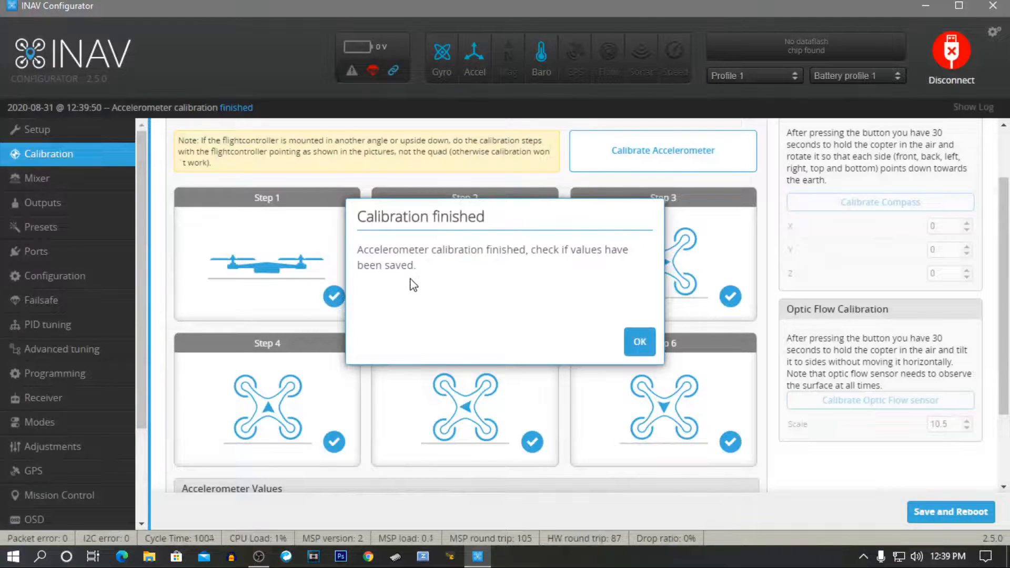
click(640, 342)
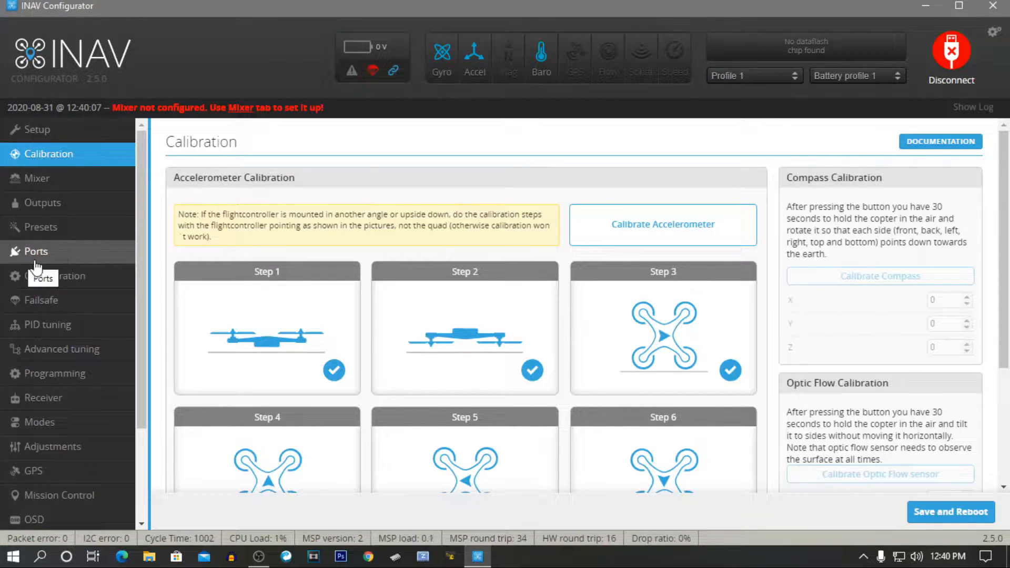
Step: In the port settings, switch UART1 from MSP to Serial RX, set the UART6 sensor to GPS, and save with a reboot
click(67, 251)
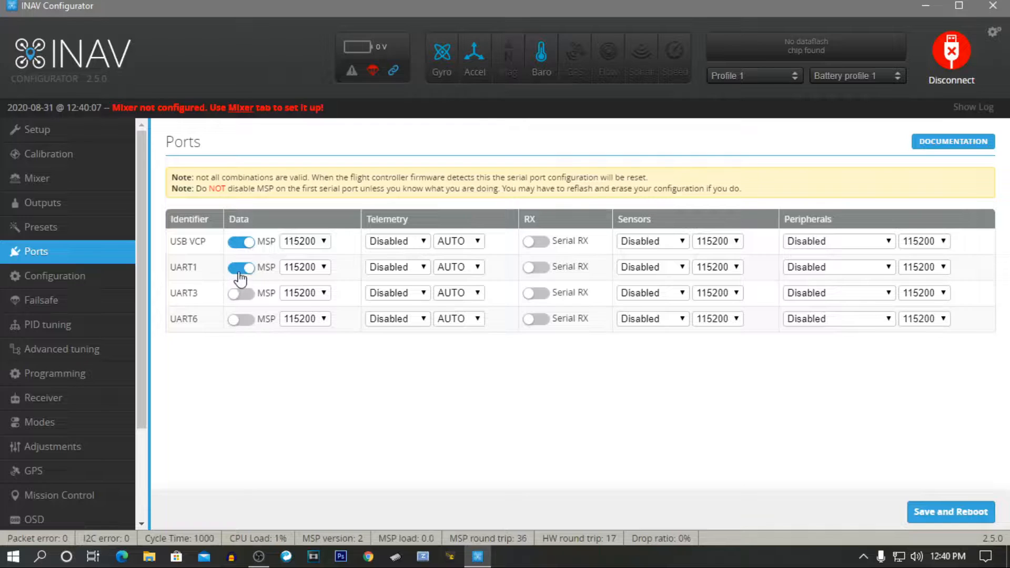
click(245, 269)
click(538, 269)
click(681, 319)
click(654, 345)
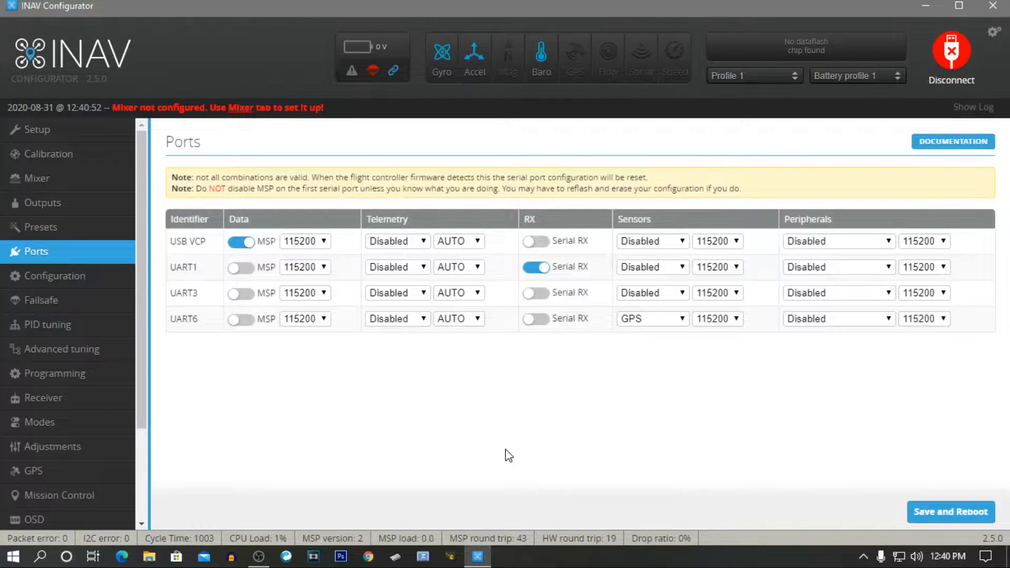
Step: Enable battery current monitoring for the current sensor in the flight controller's configuration
click(74, 276)
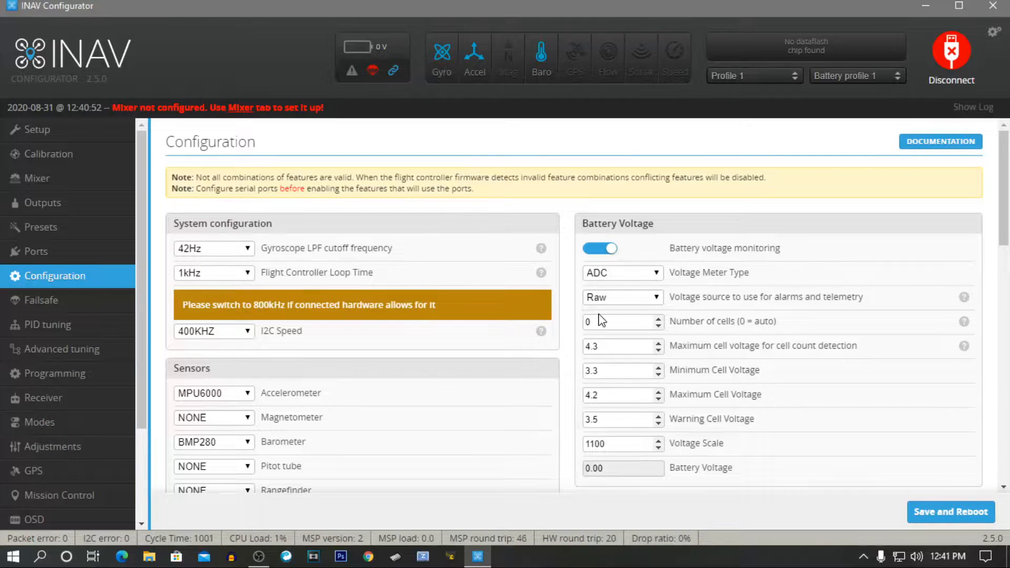
scroll(601, 320, down, 1)
scroll(601, 319, down, 1)
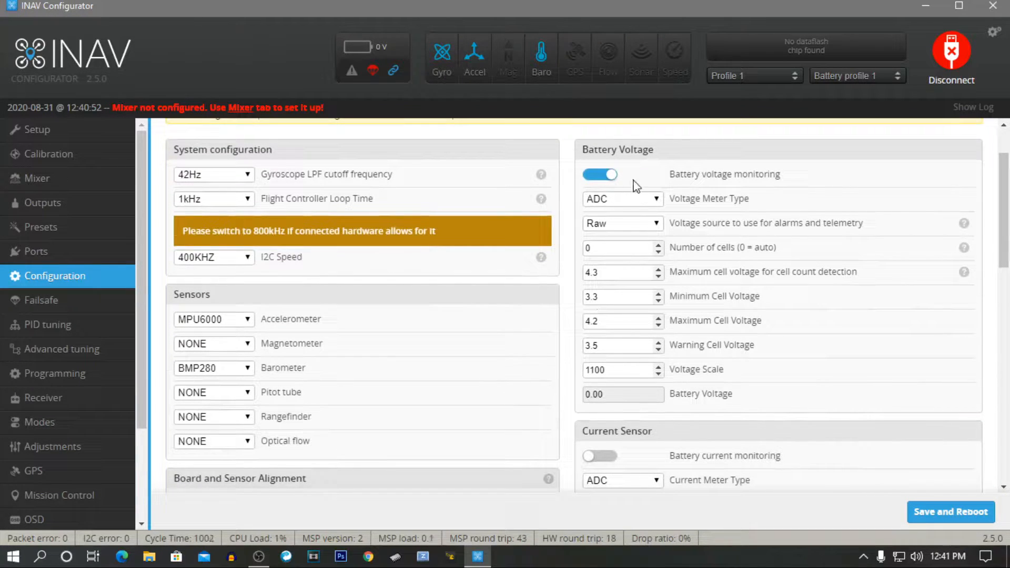
scroll(608, 321, down, 1)
scroll(608, 322, down, 2)
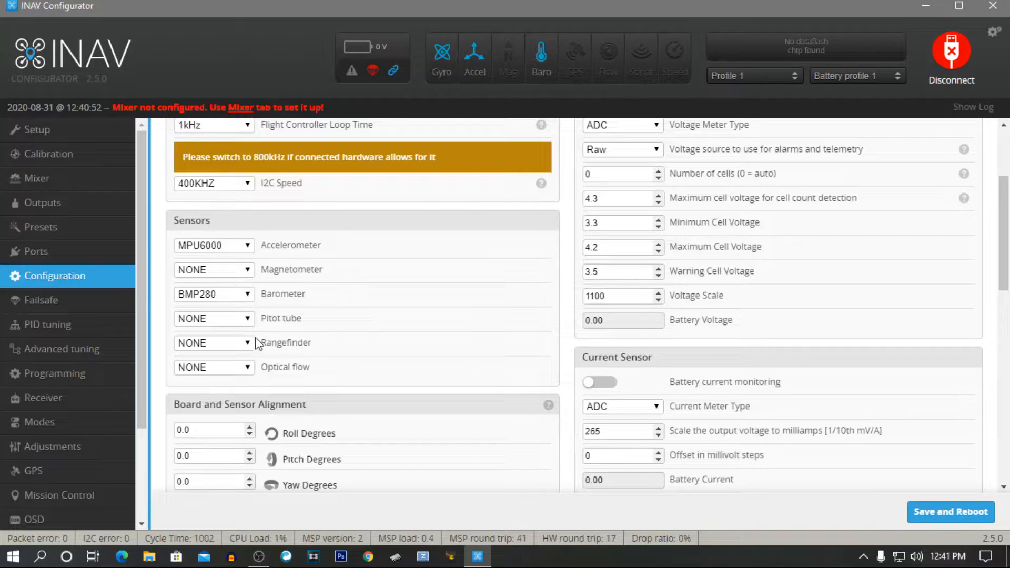
scroll(467, 357, down, 2)
scroll(467, 357, down, 2)
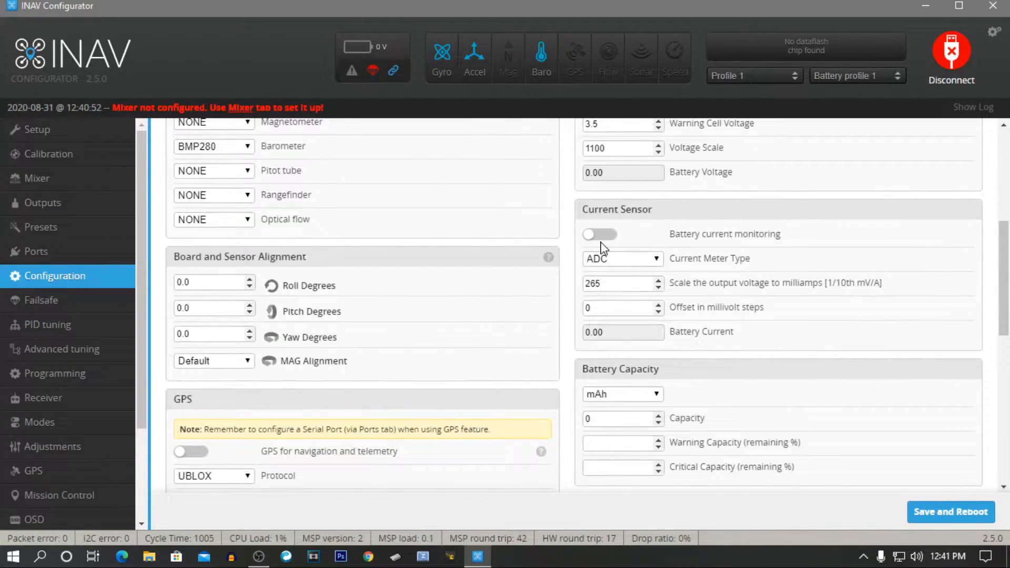
click(598, 234)
Step: Enable GPS for navigation and telemetry, with the ground assistance type set to Autodetect
scroll(397, 320, down, 2)
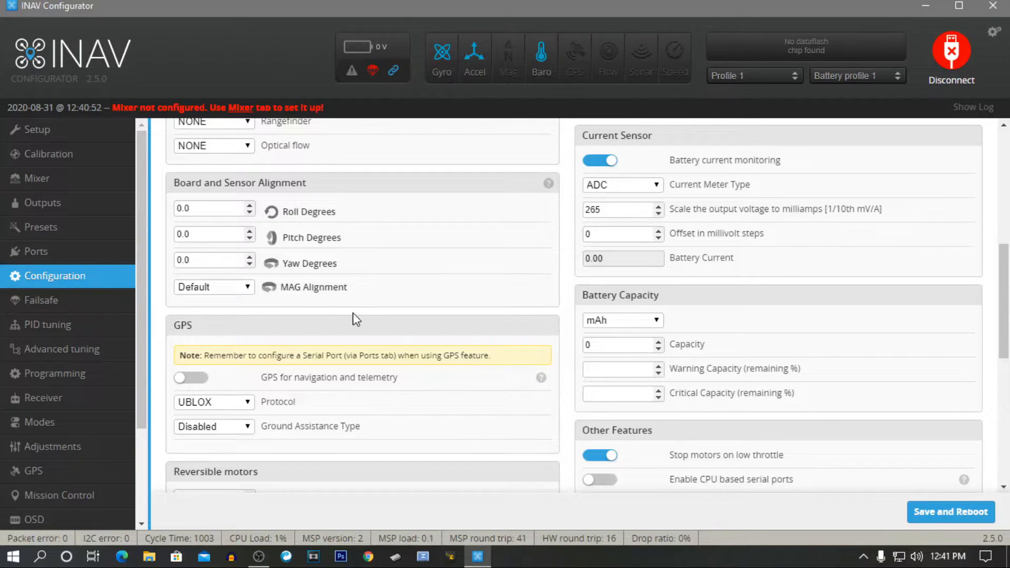
scroll(369, 321, down, 2)
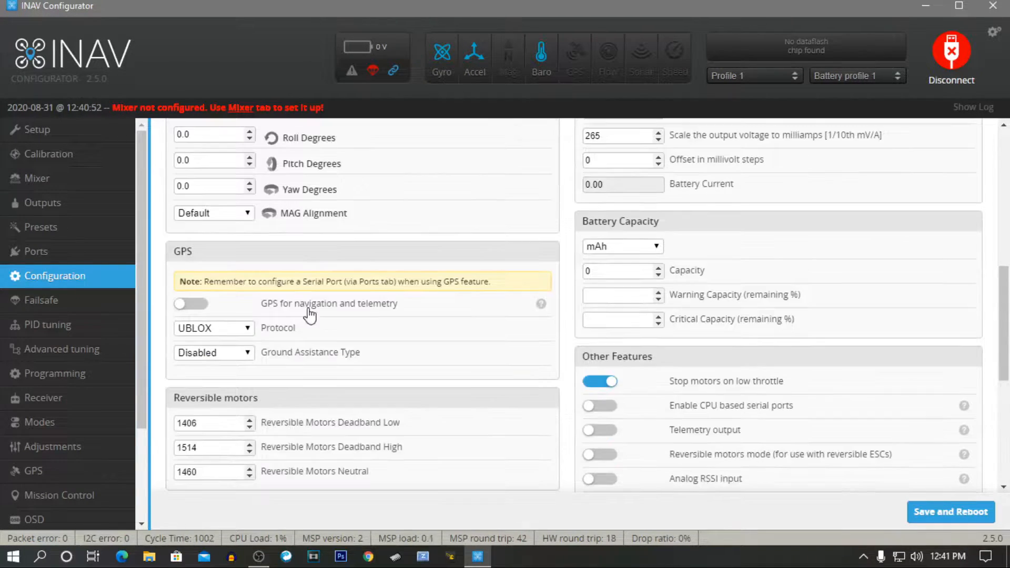
click(198, 305)
click(245, 358)
click(211, 368)
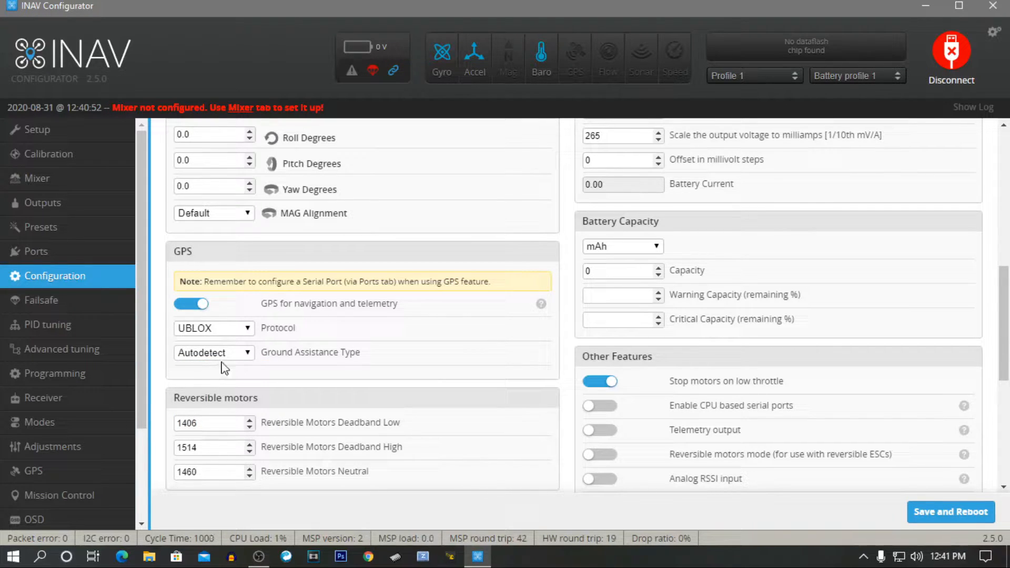
Step: Turn off the Blackbox flight data recorder and permanent AIRMODE, and save the configuration with a reboot
scroll(429, 352, down, 1)
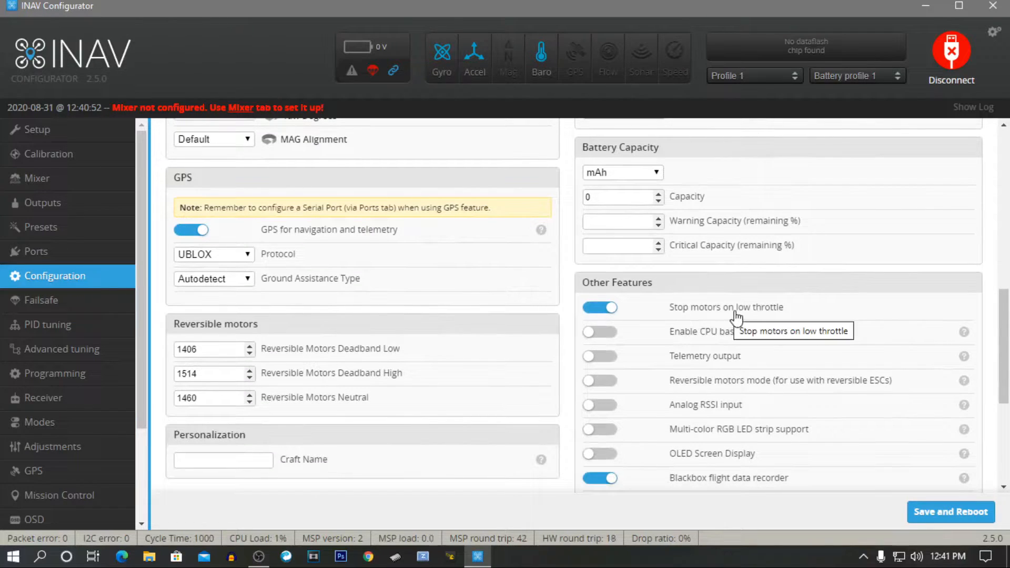
scroll(684, 342, down, 2)
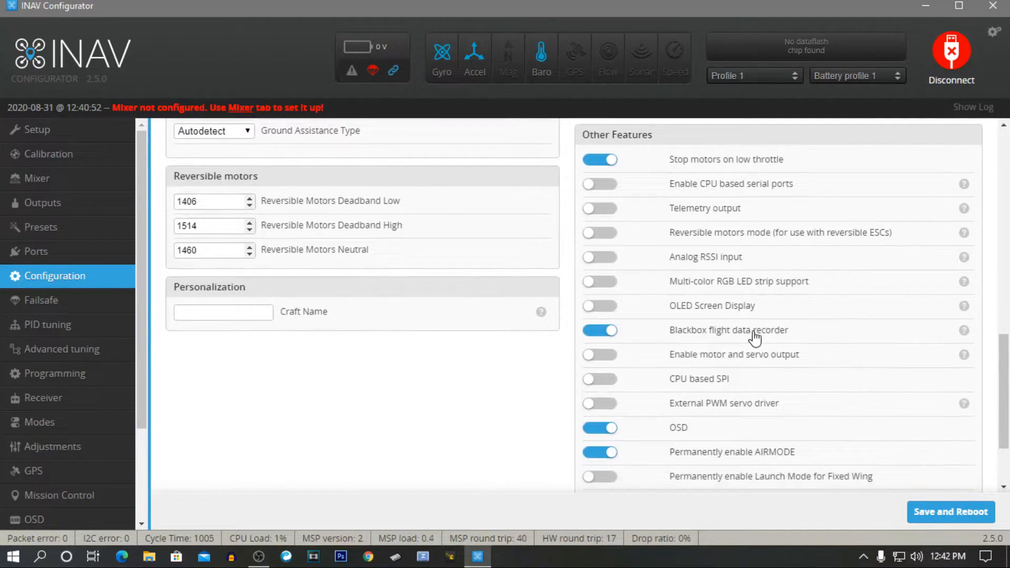
click(603, 332)
scroll(639, 358, down, 2)
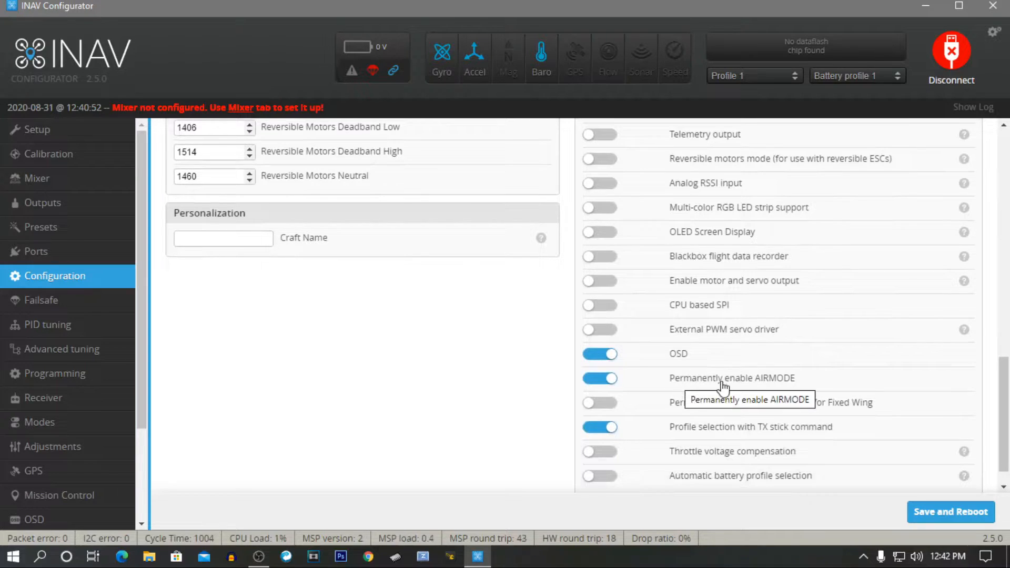
click(603, 380)
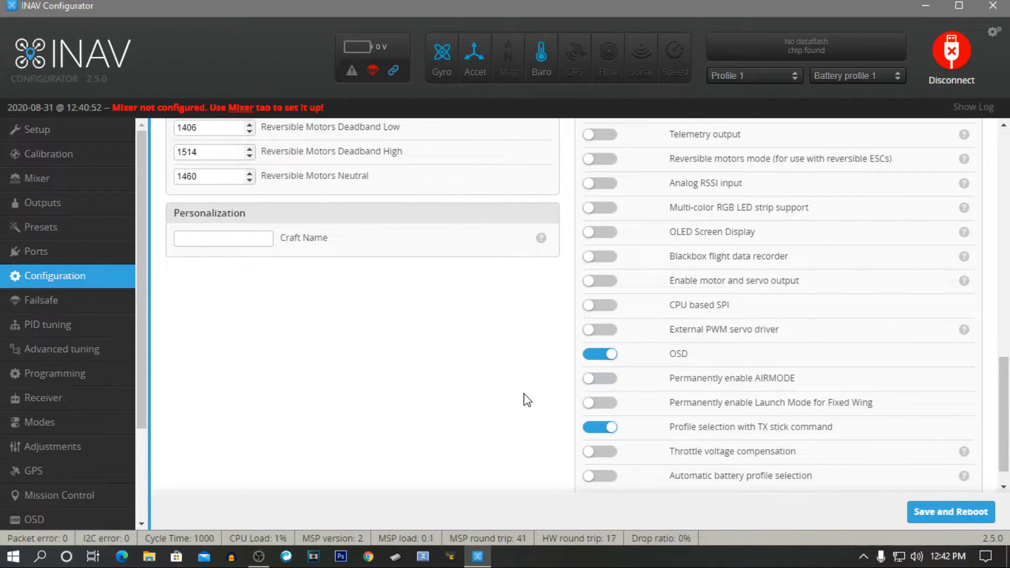
scroll(527, 401, down, 1)
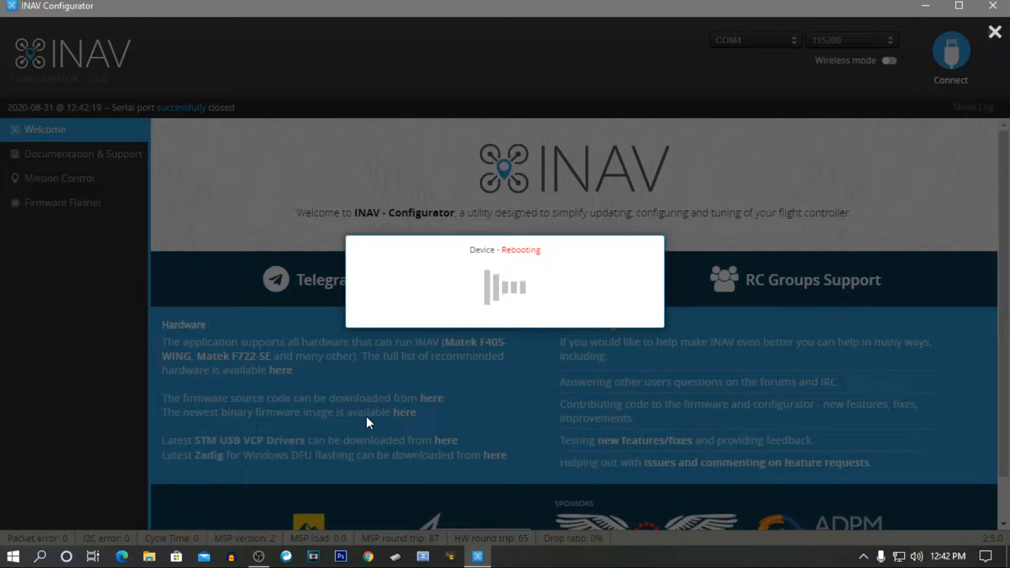
scroll(403, 398, down, 7)
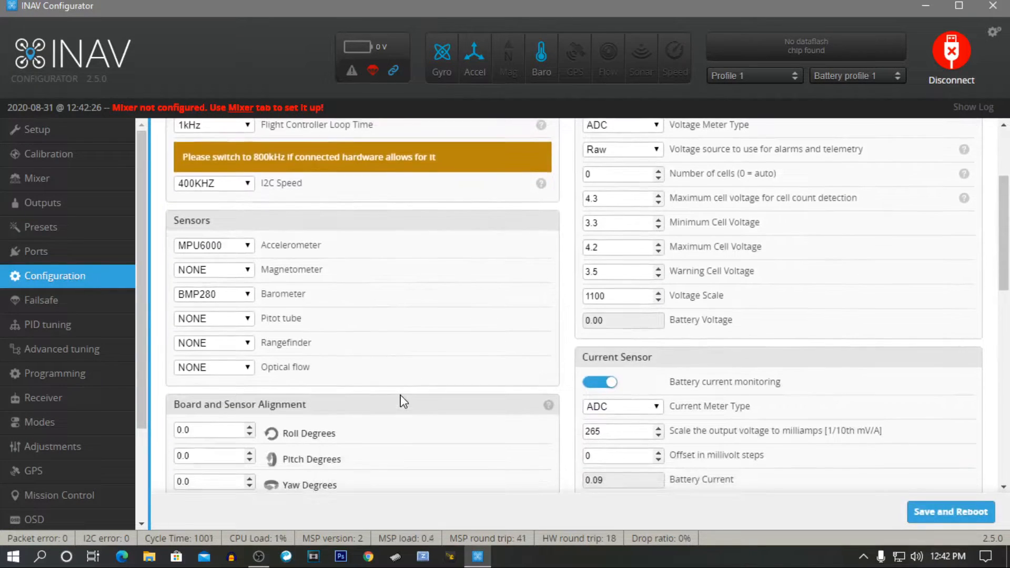
scroll(404, 402, down, 1)
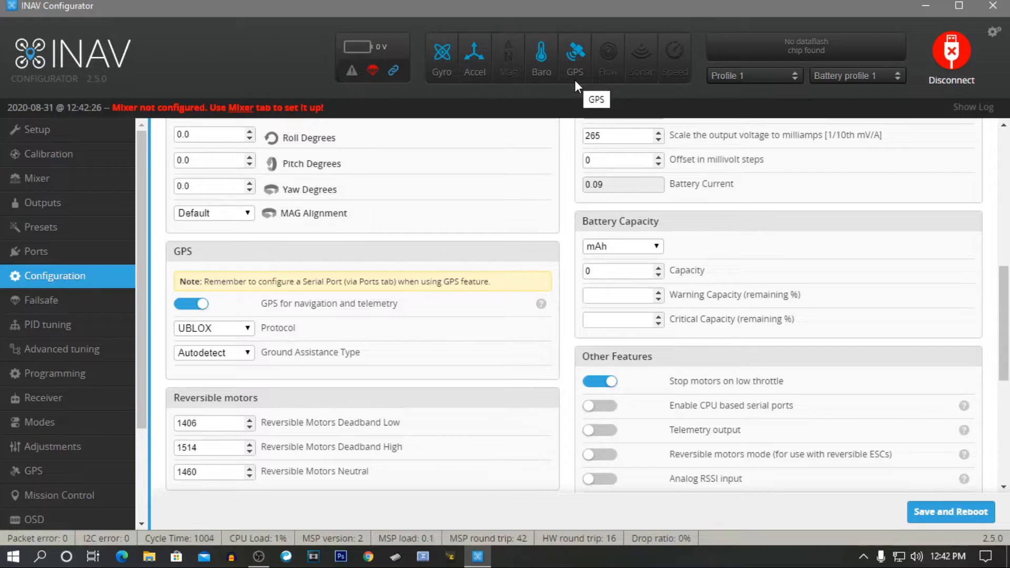
Step: Set the receiver type to SERIAL with SBUS as the serial receiver provider, and save with a reboot
scroll(66, 342, down, 2)
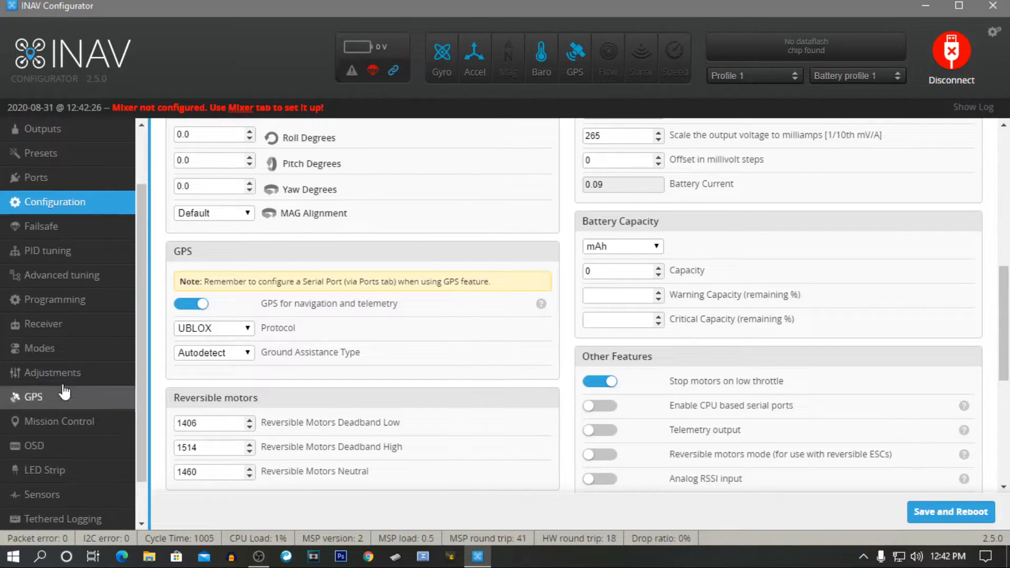
click(64, 325)
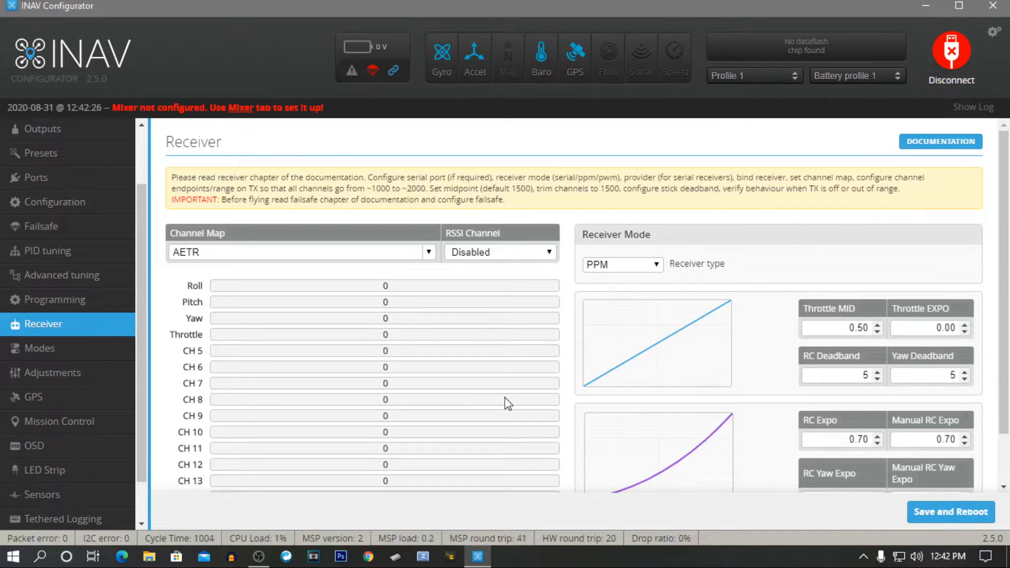
scroll(507, 404, down, 1)
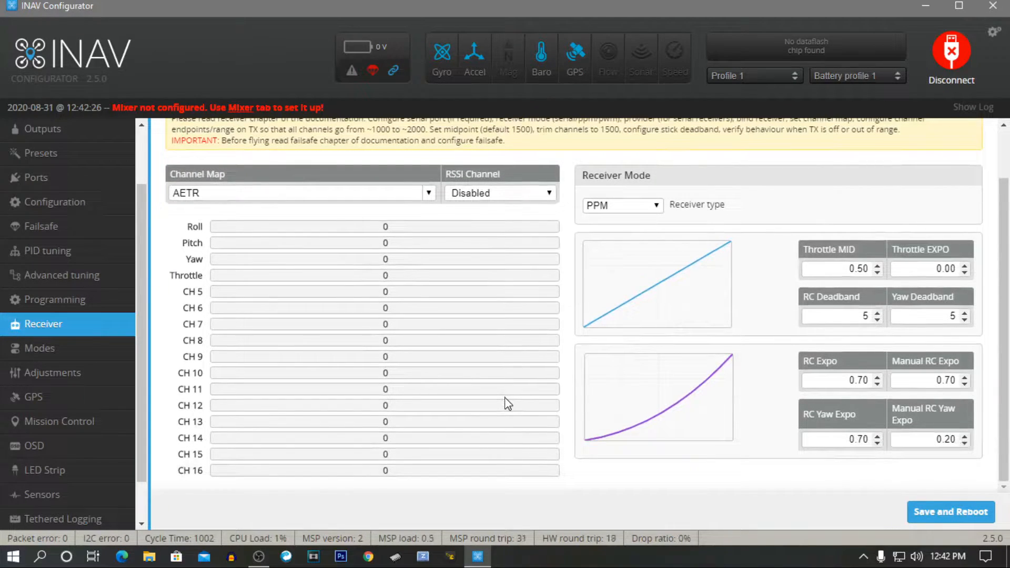
click(658, 206)
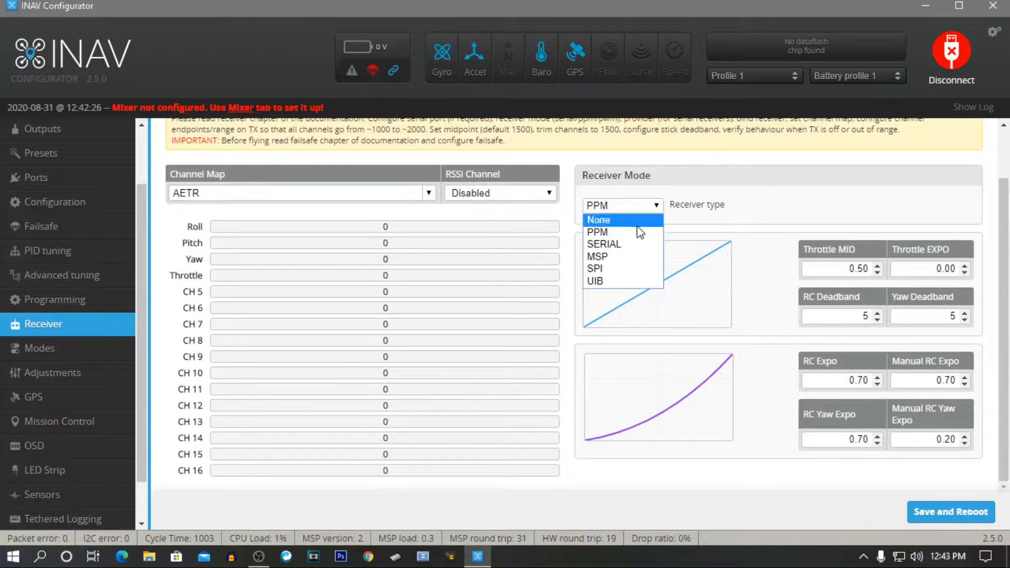
click(630, 249)
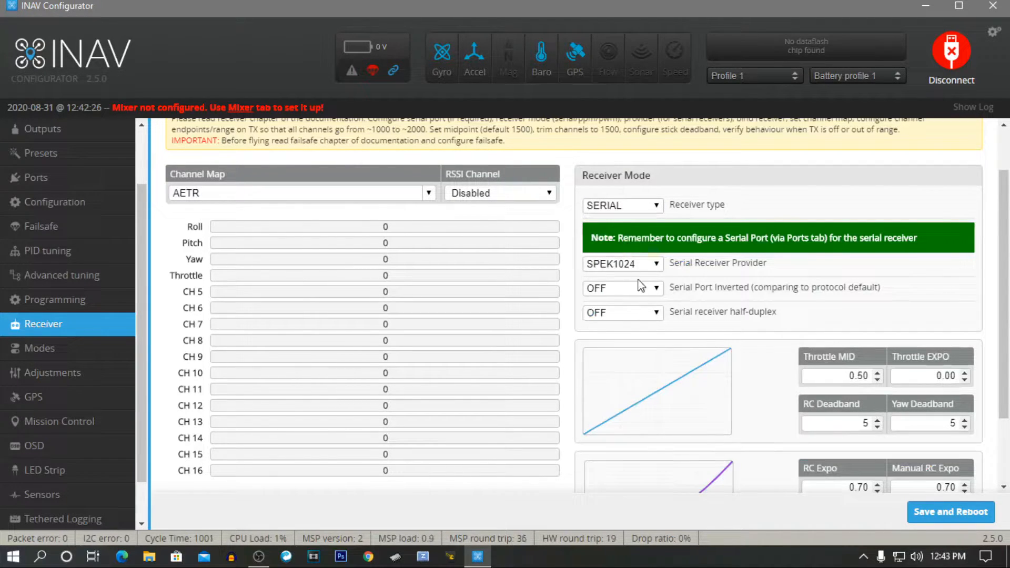
click(656, 265)
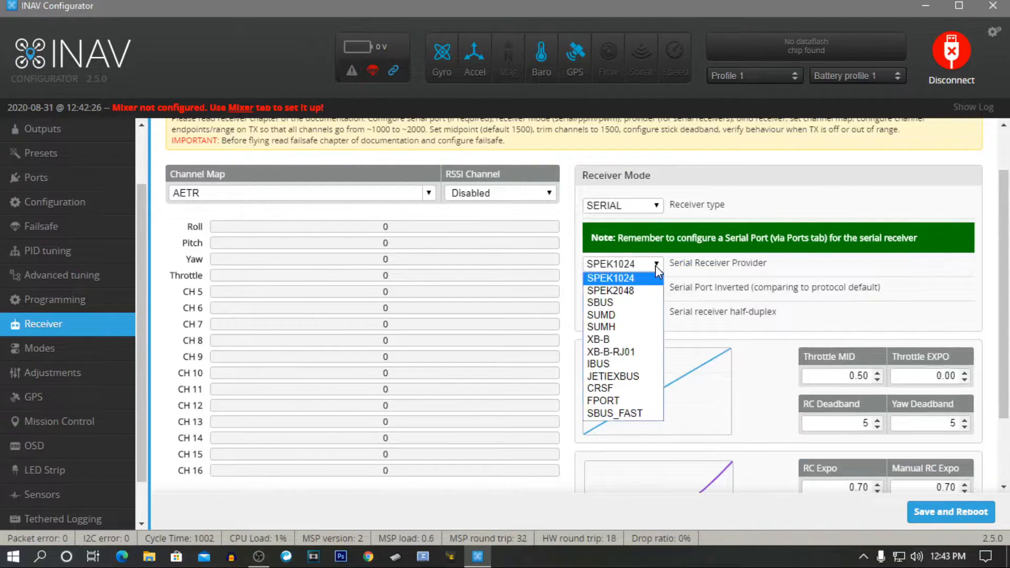
click(616, 304)
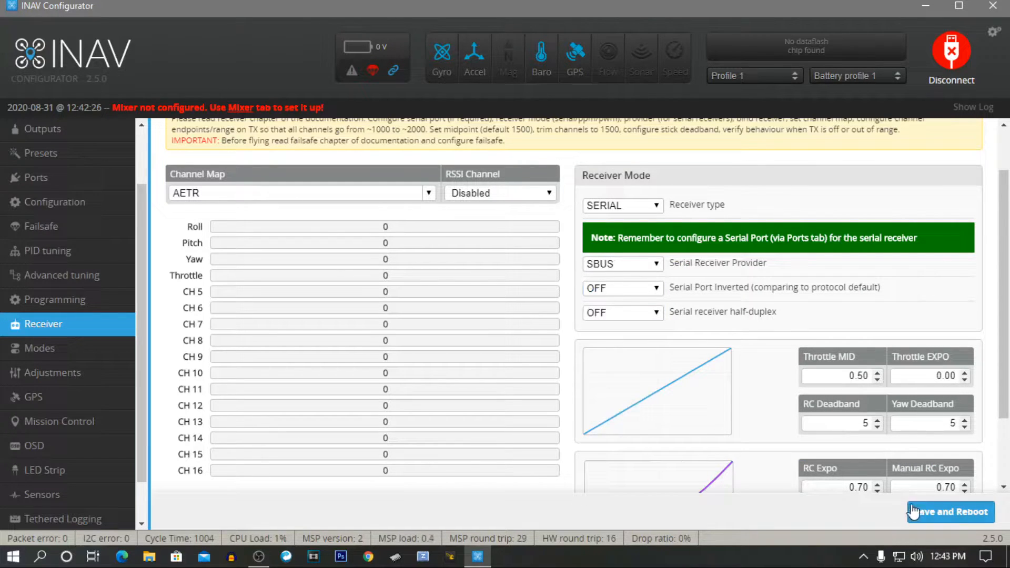
click(938, 512)
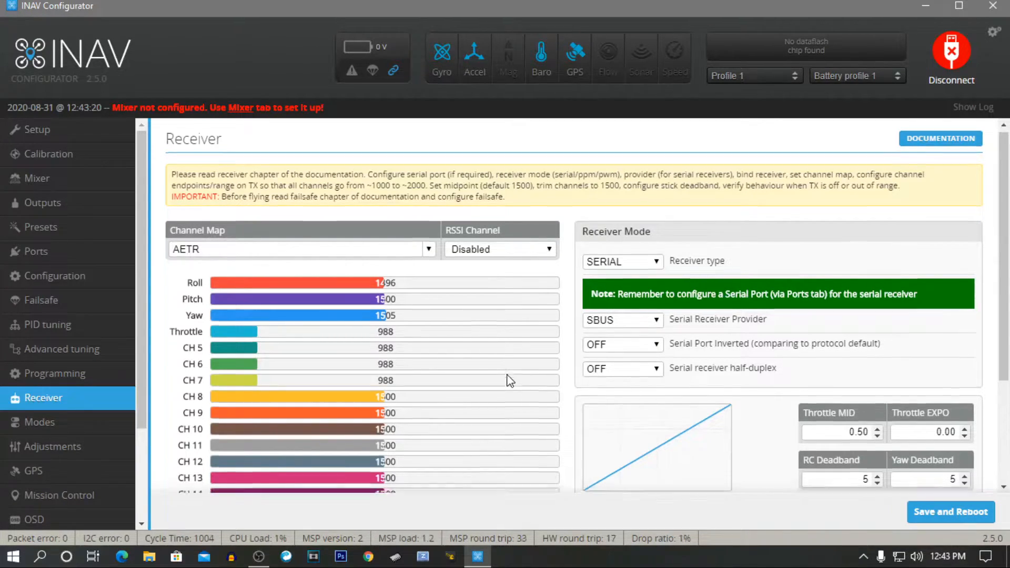
Step: Assign CH16 as the RSSI channel in the receiver settings and save with a reboot
scroll(508, 380, down, 2)
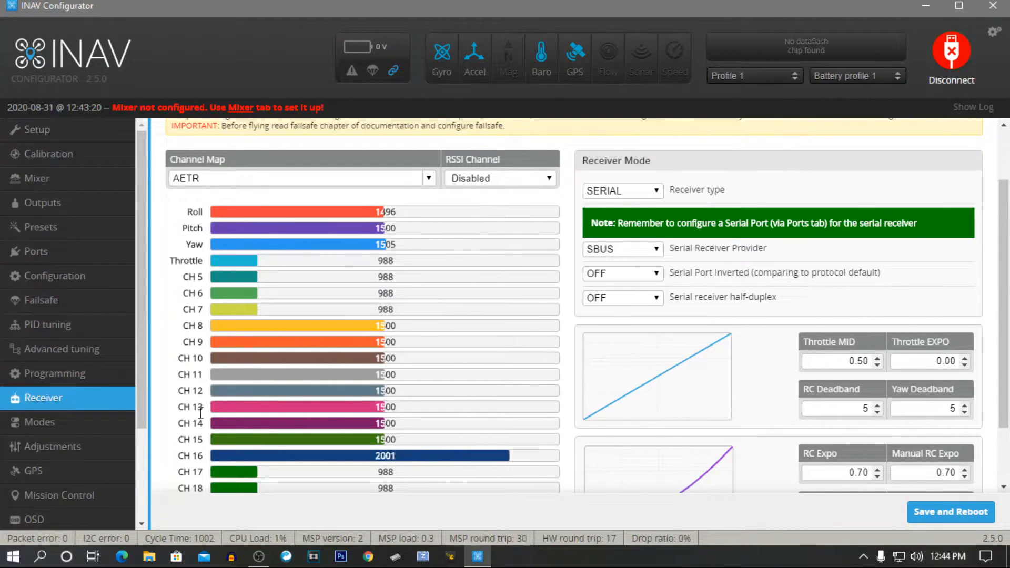
click(550, 180)
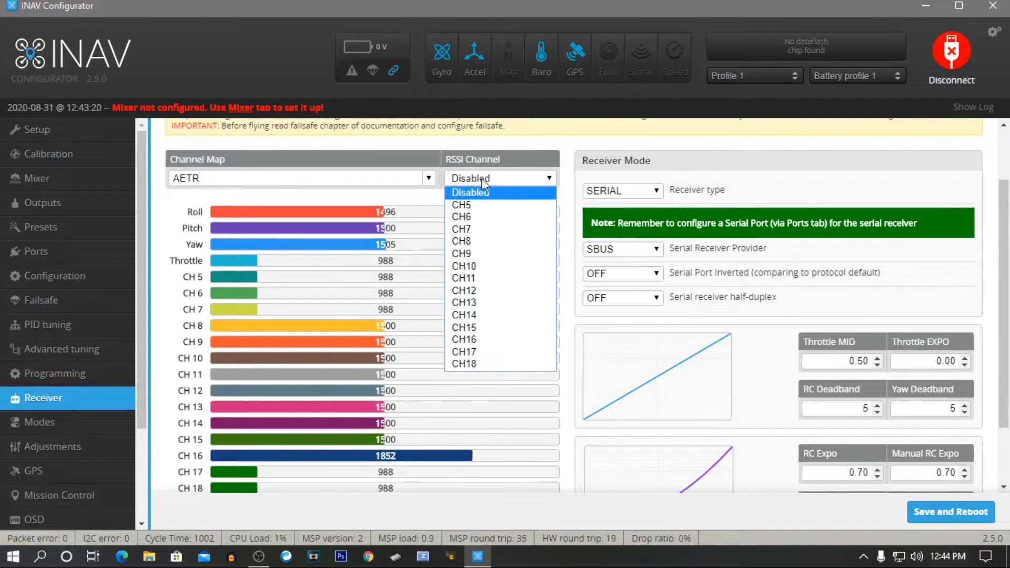
click(491, 342)
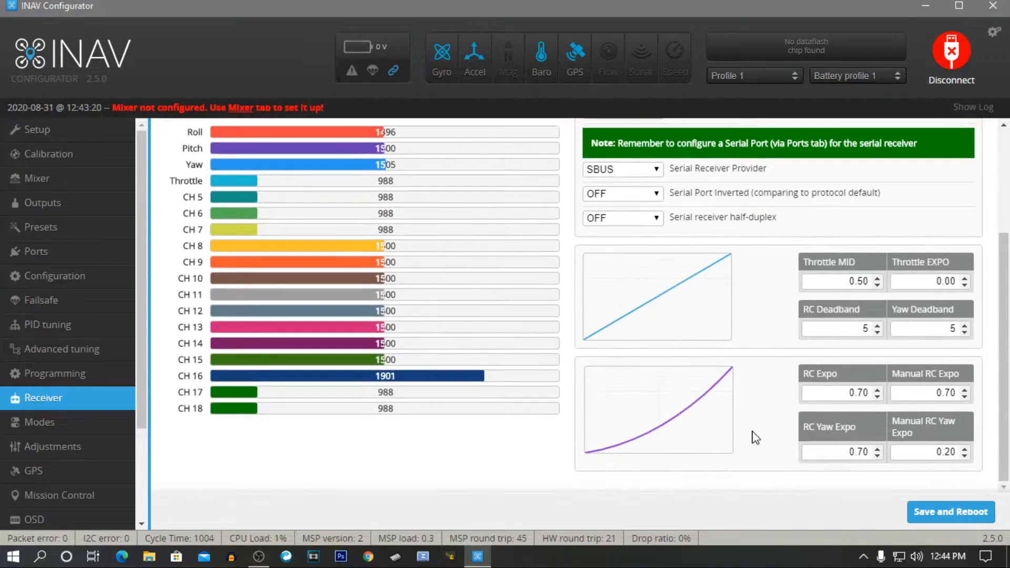
scroll(698, 411, down, 2)
click(926, 512)
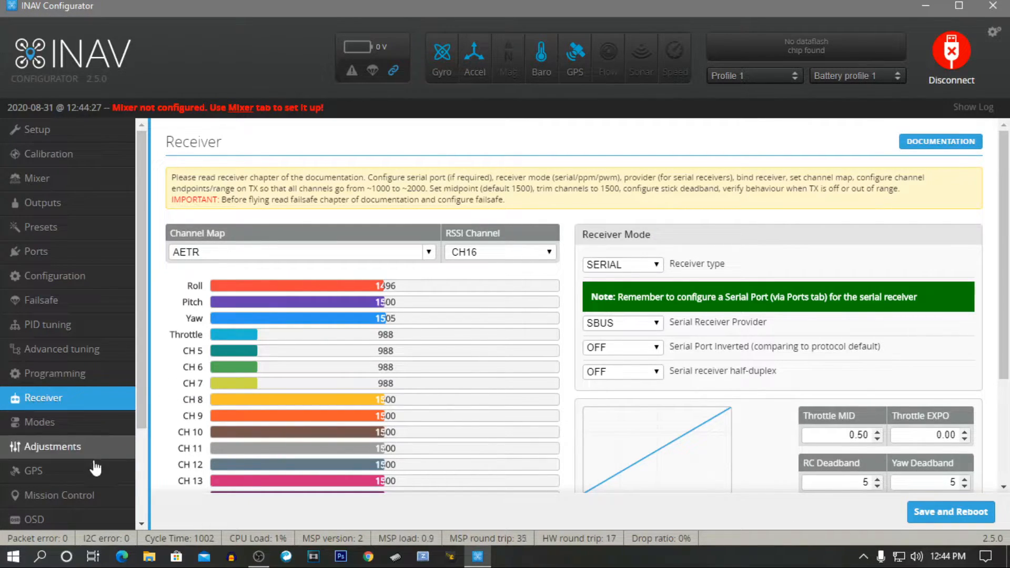
Step: Add an ARM mode range on CH 5 from 1900 to 2100 and an ANGLE range on CH 6 from 900 to 1075
click(77, 429)
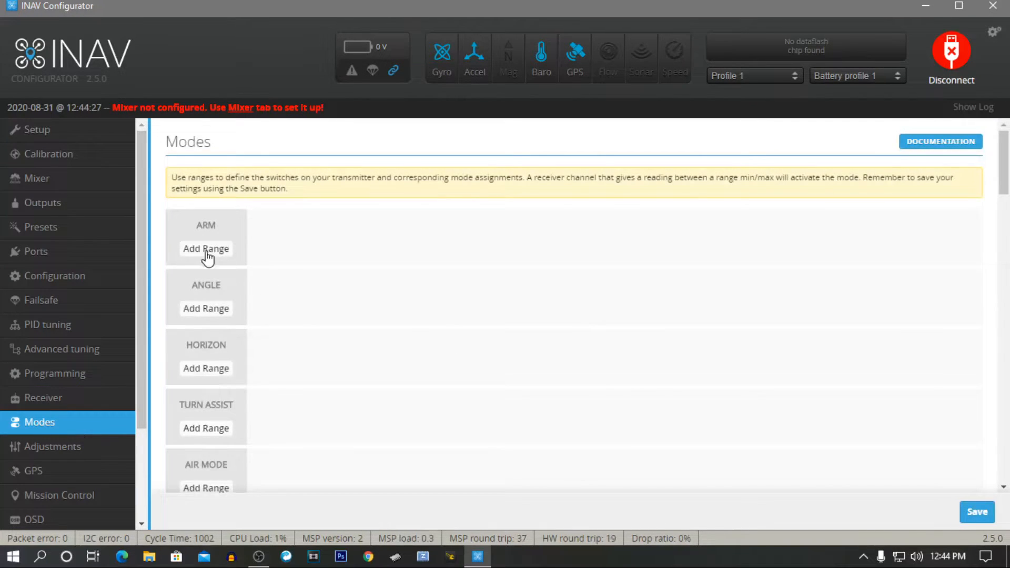
click(204, 251)
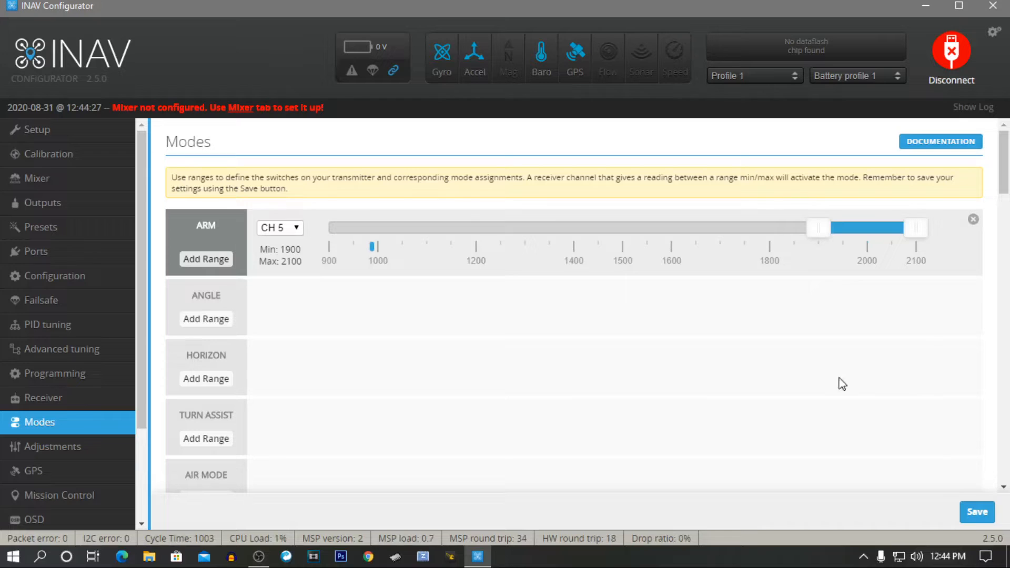
click(206, 319)
click(297, 299)
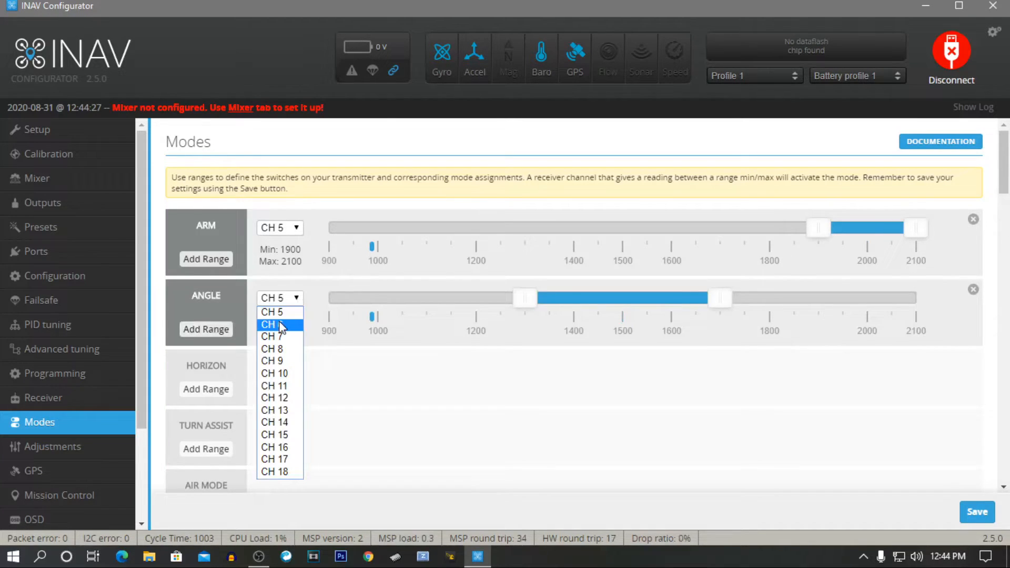
click(292, 319)
drag(617, 301, 387, 309)
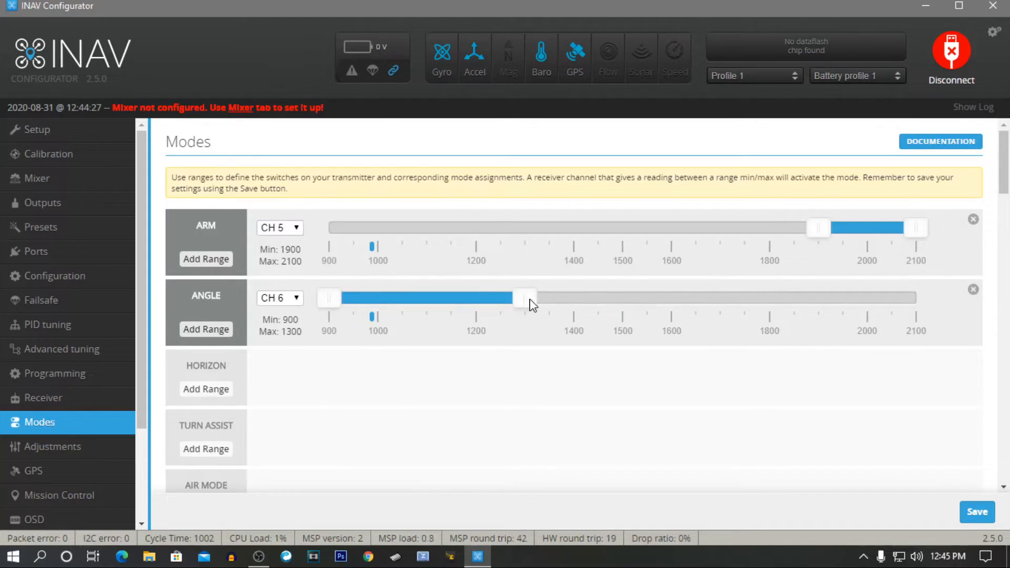
drag(529, 302, 431, 310)
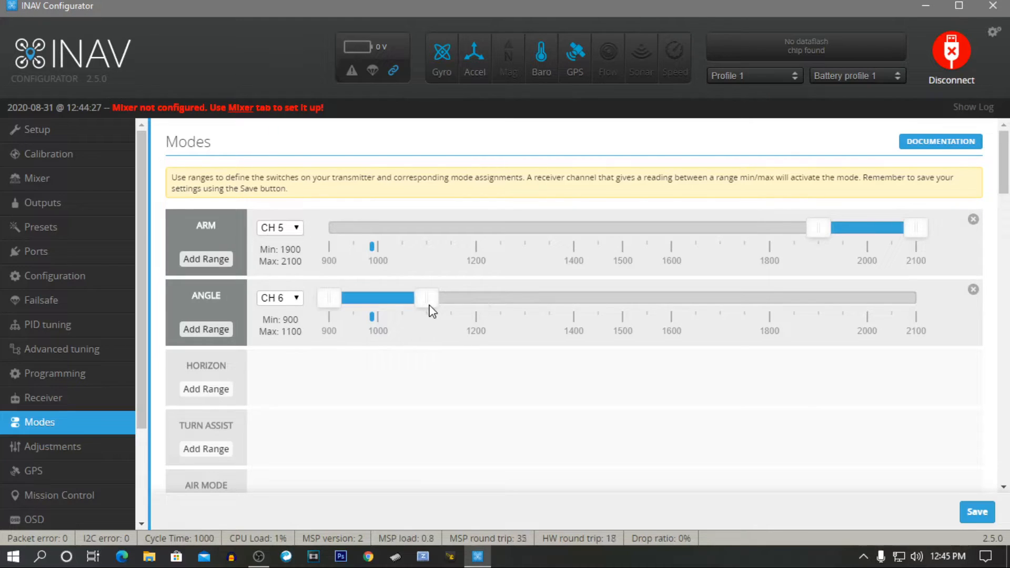
drag(432, 310, 419, 311)
Step: Add a HORIZON mode range, choose its receiver channel and set the range's maximum to 1600
click(213, 390)
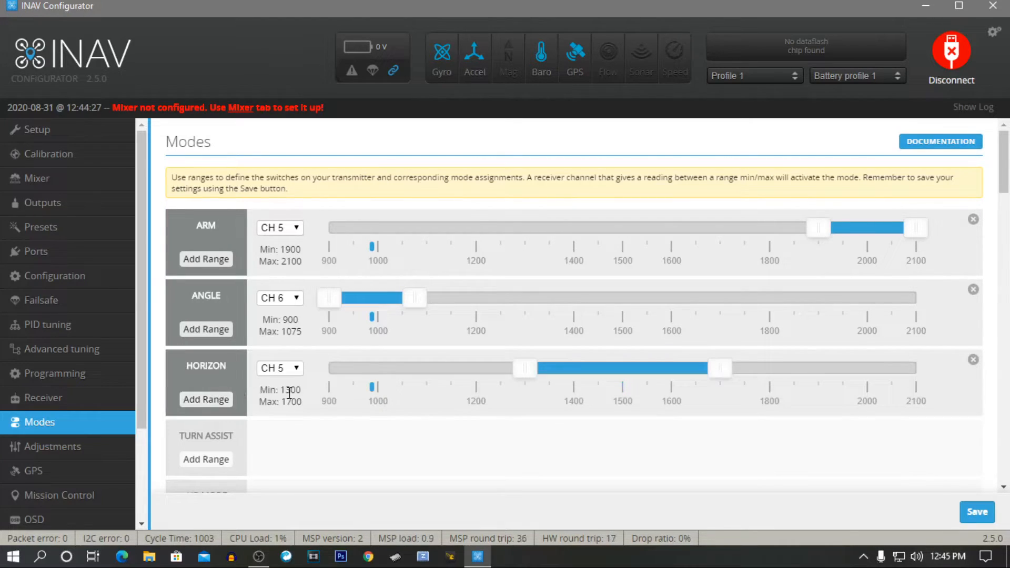
click(297, 369)
click(279, 222)
Step: Add a NAV RTH mode range on CH 7 from 1900 to 2100
scroll(437, 420, down, 4)
scroll(436, 418, down, 1)
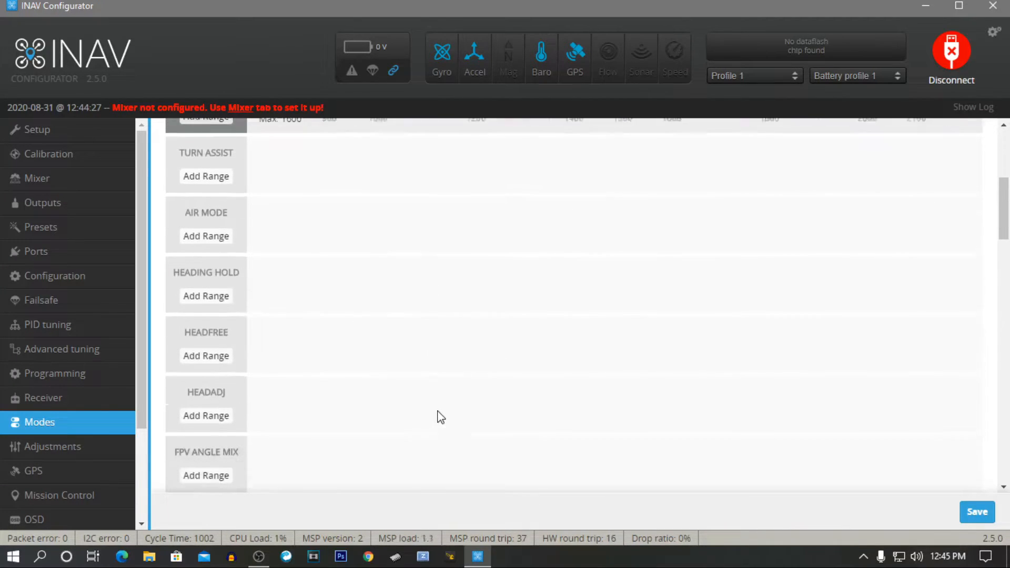
scroll(440, 417, down, 2)
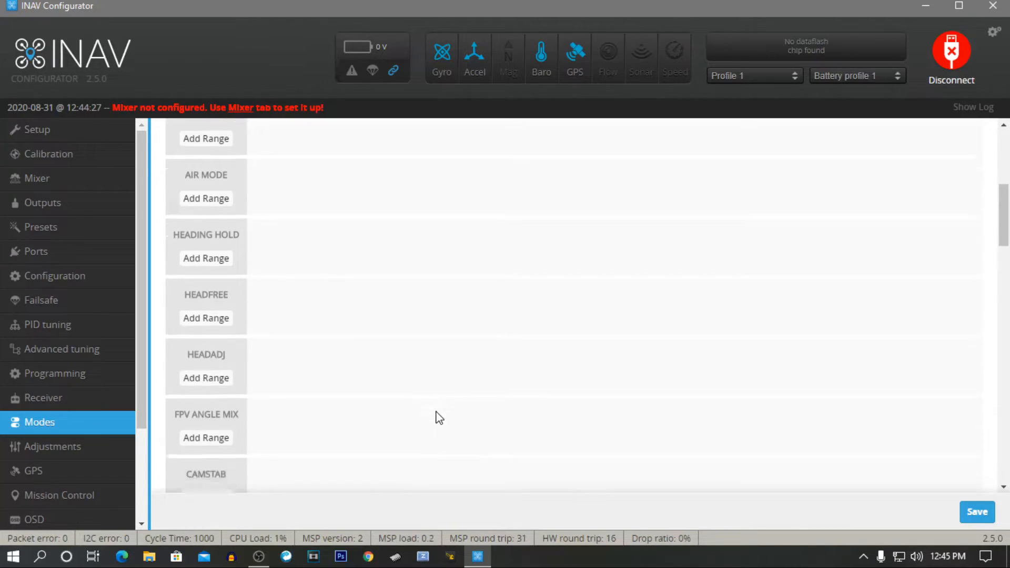
scroll(440, 417, down, 5)
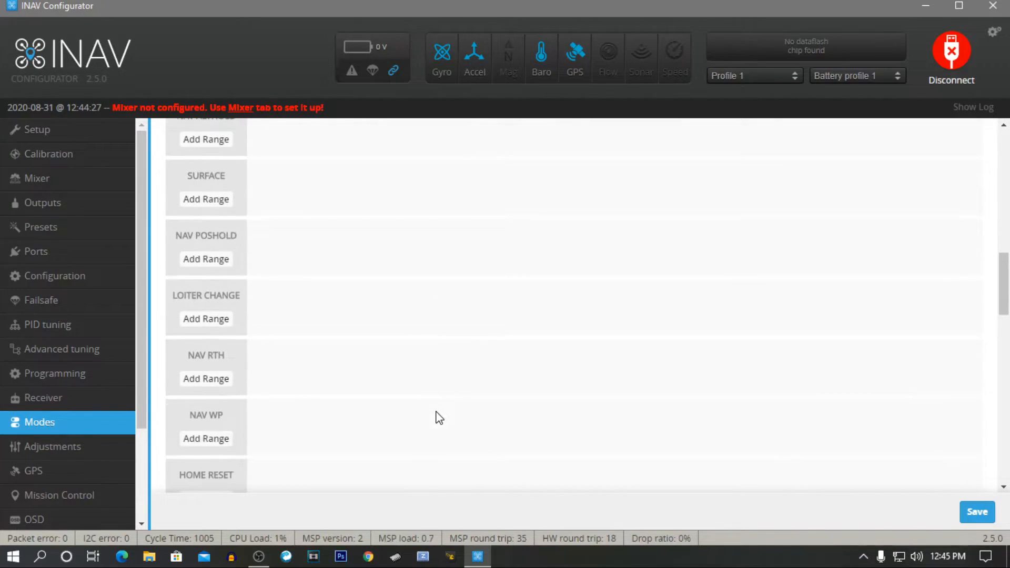
scroll(436, 417, down, 6)
drag(807, 288, 822, 292)
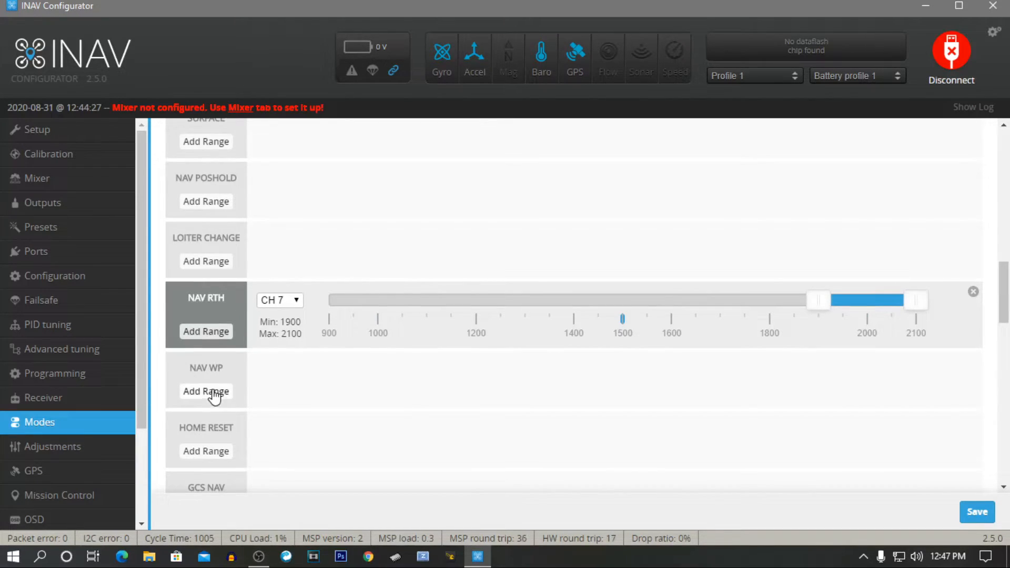
Step: Add a NAV WP mode range on CH 7 from 1400 to 1600 and save the mode assignments
click(210, 392)
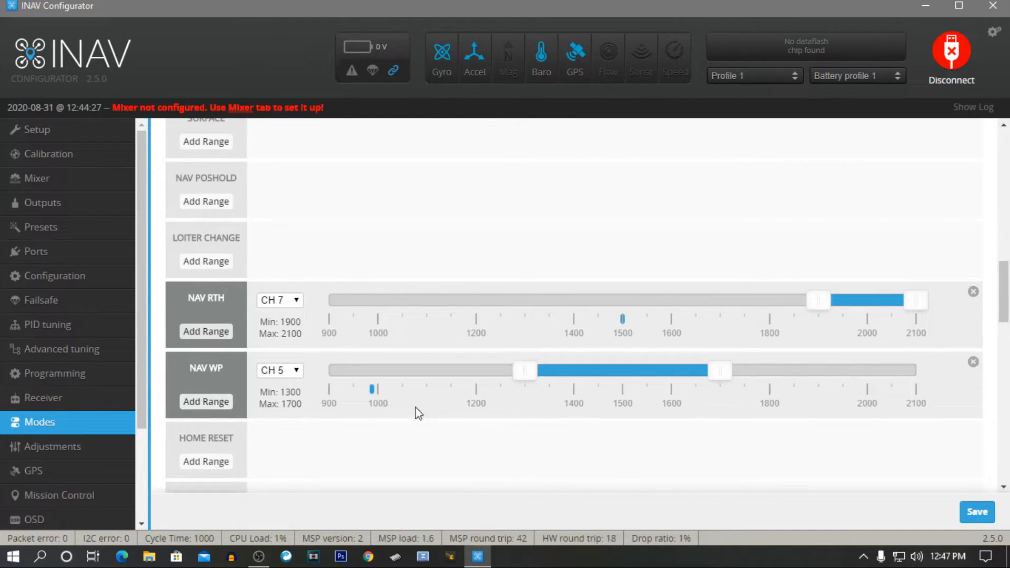
click(298, 370)
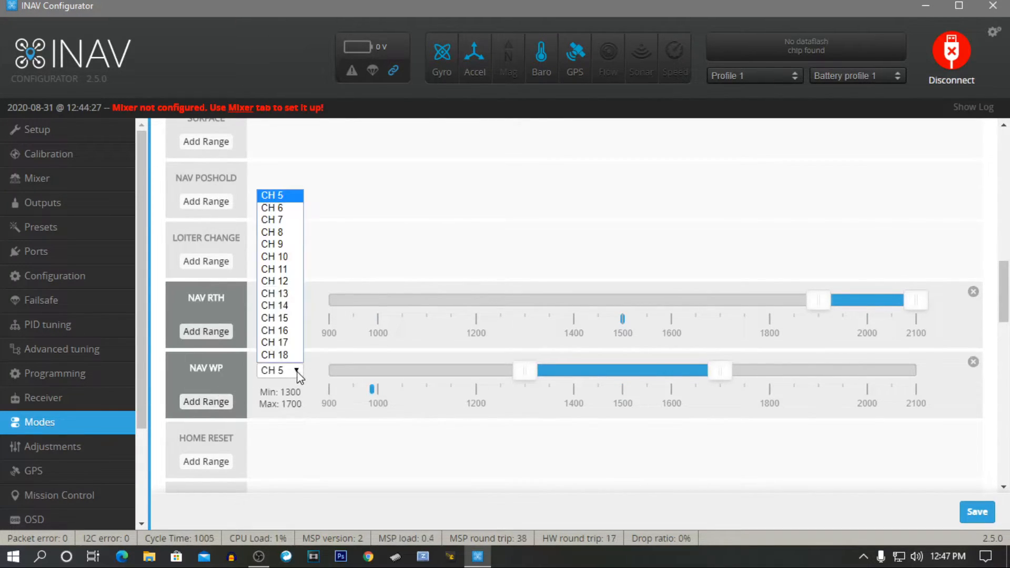
click(283, 221)
drag(525, 374, 574, 371)
drag(720, 370, 671, 371)
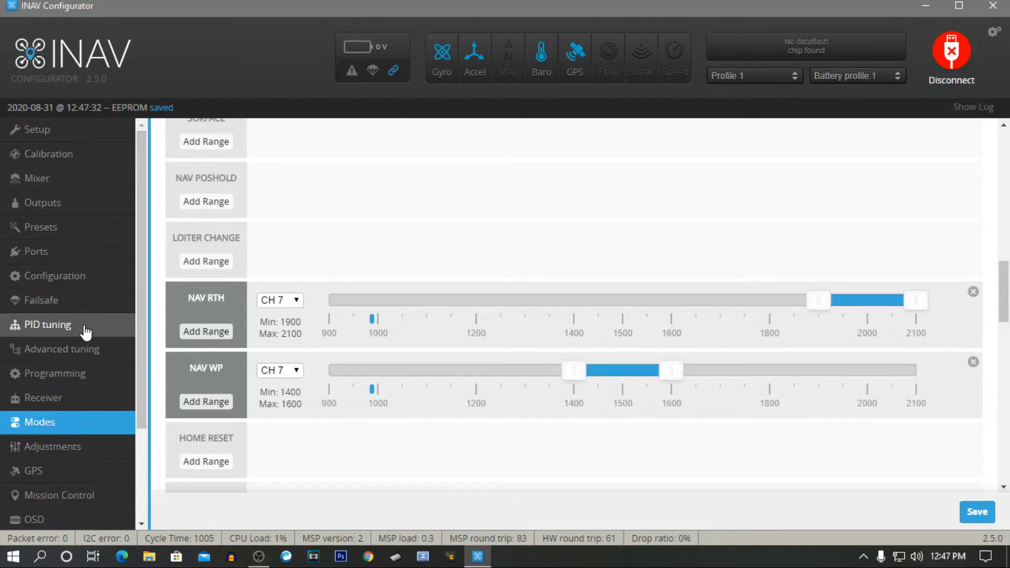
Step: Load and apply the Flying Wing mixer preset for the airplane platform, and save with a reboot
click(58, 178)
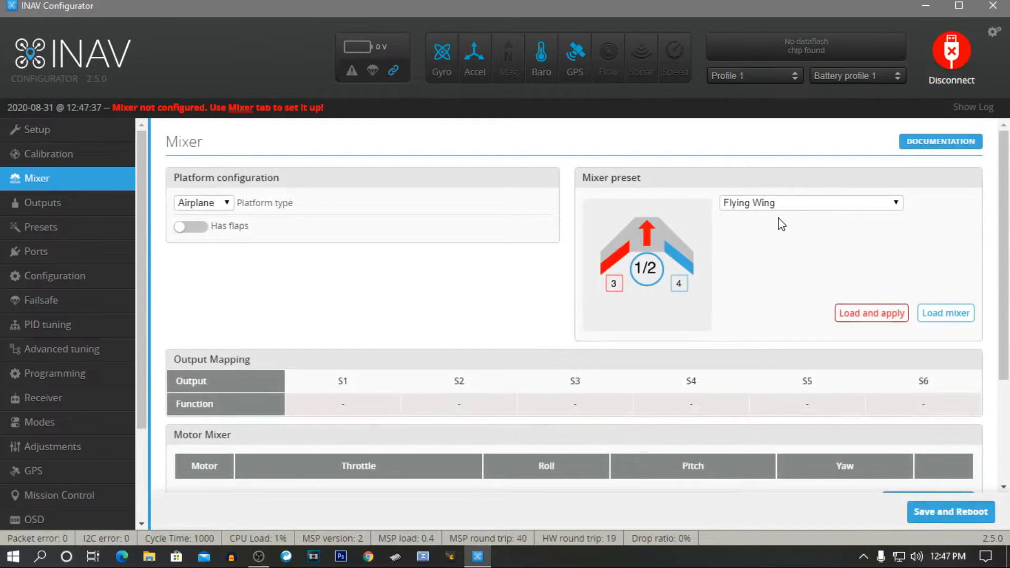
scroll(771, 317, down, 2)
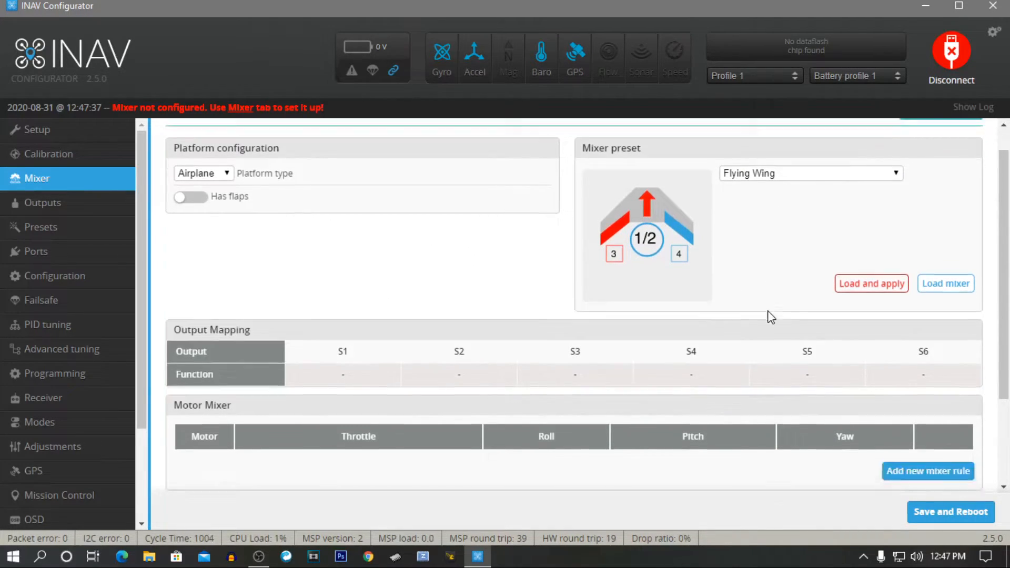
scroll(771, 316, down, 2)
click(892, 243)
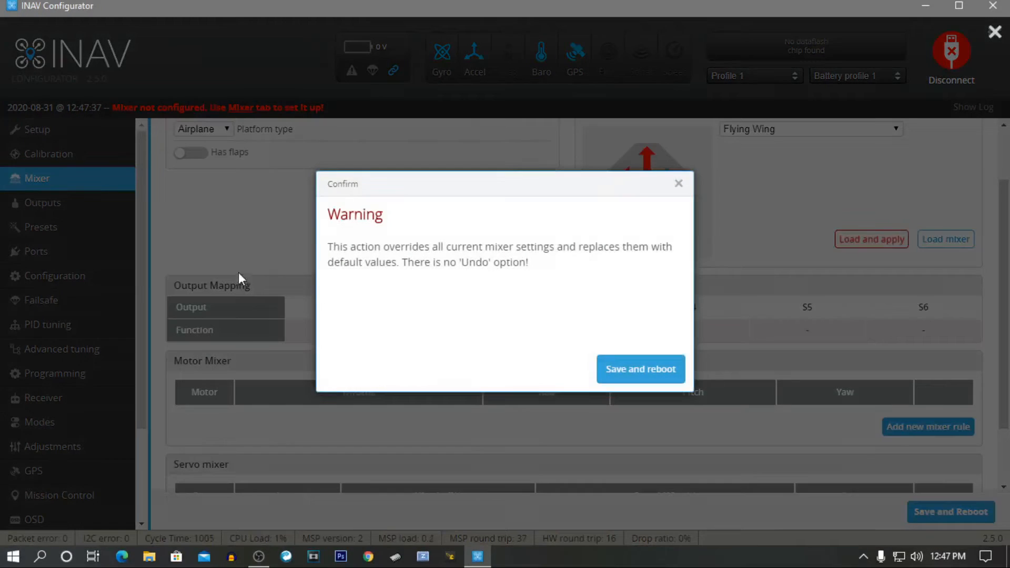
click(634, 388)
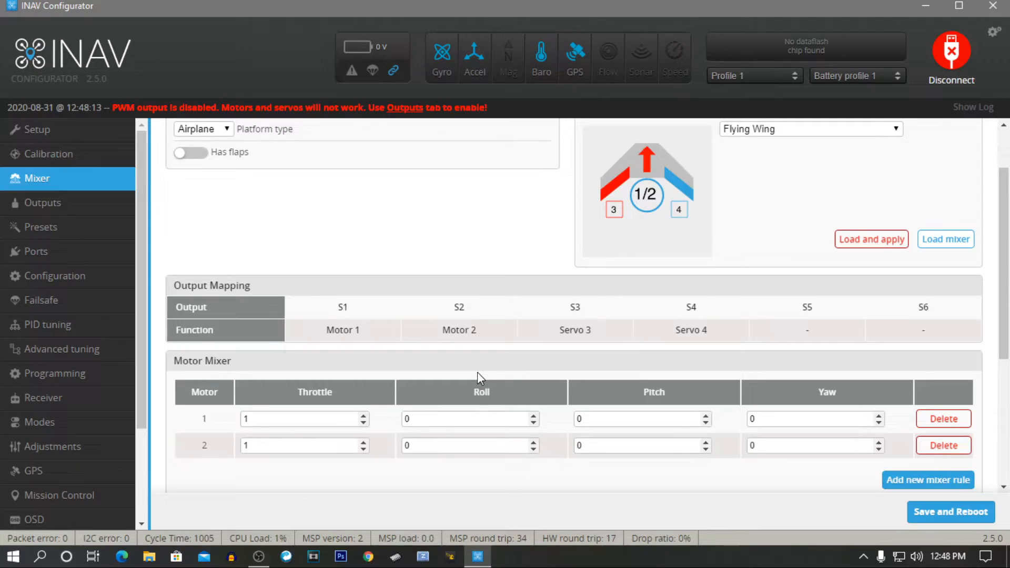
Step: Enable the motor and servo output in the Outputs configuration and save with a reboot
scroll(478, 372, up, 2)
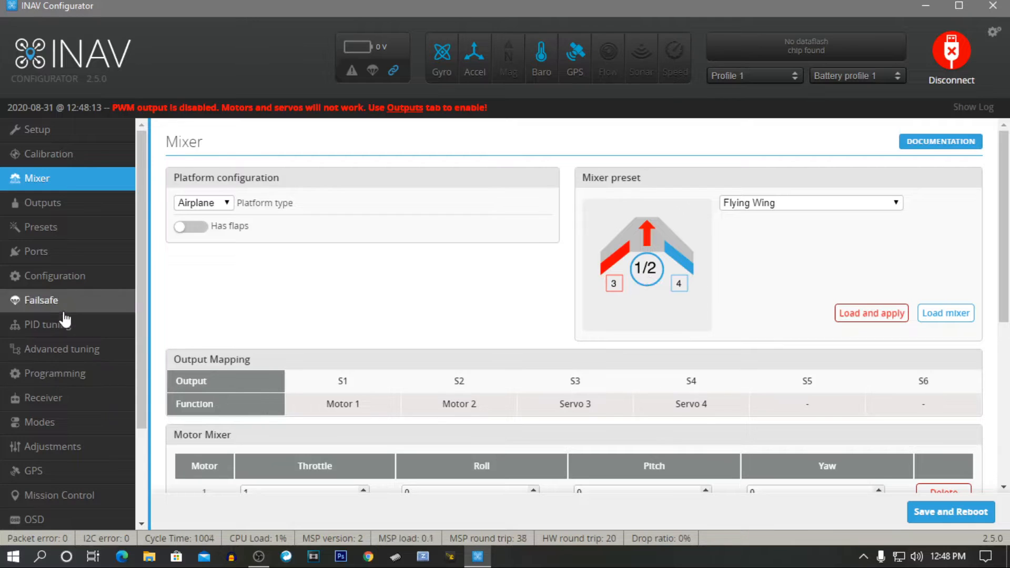
scroll(79, 363, down, 2)
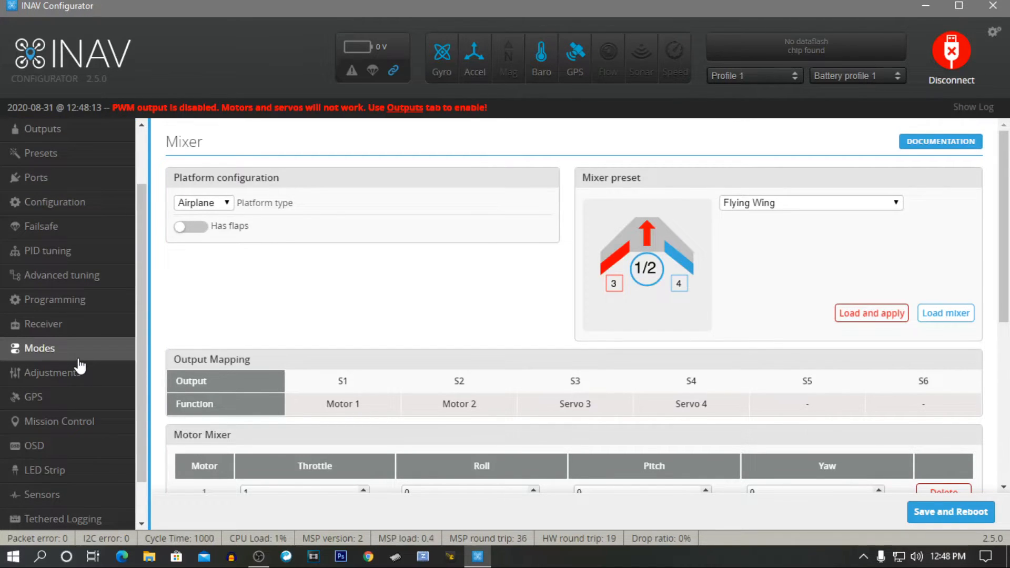
scroll(100, 297, up, 1)
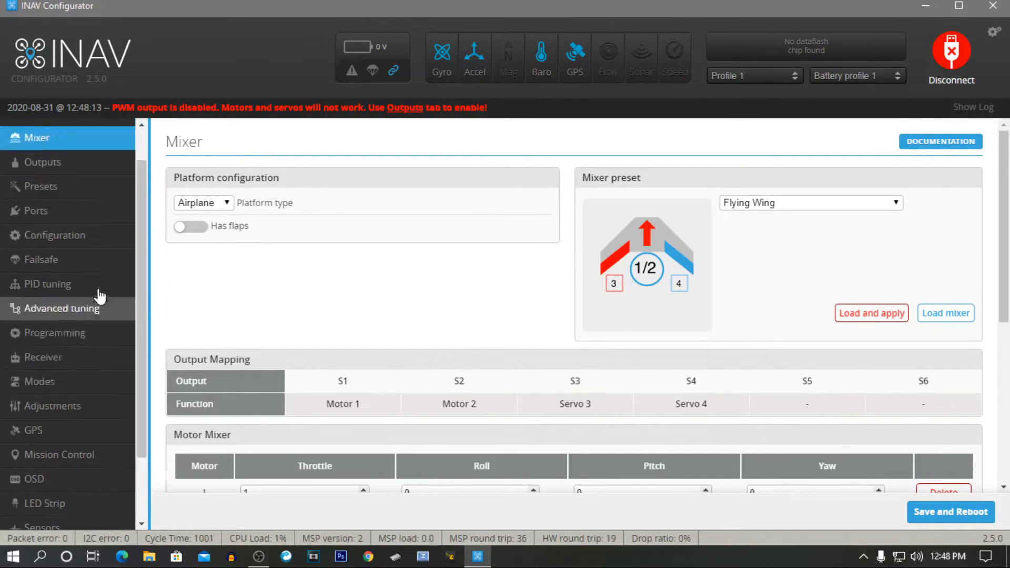
scroll(99, 297, up, 2)
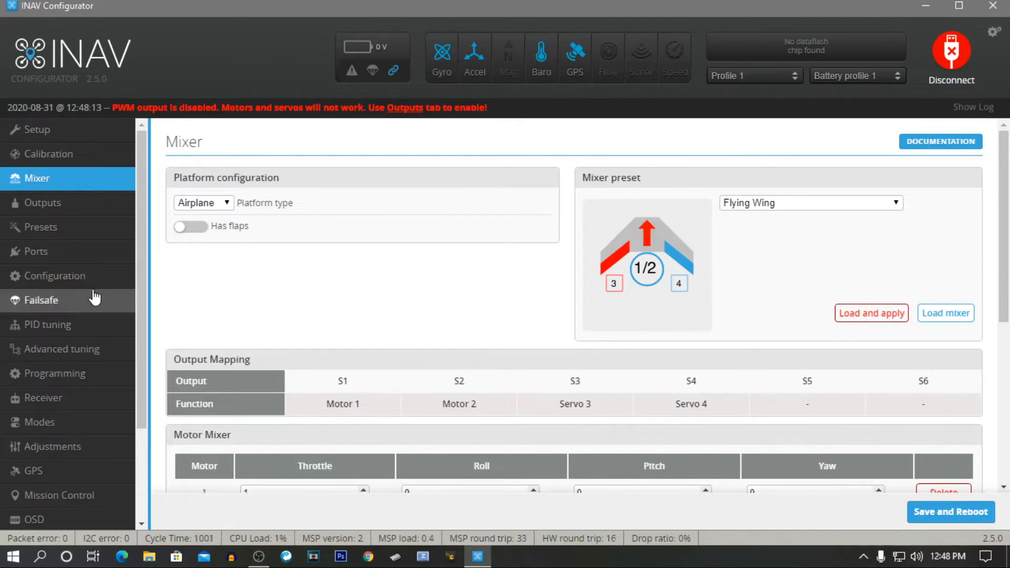
click(49, 204)
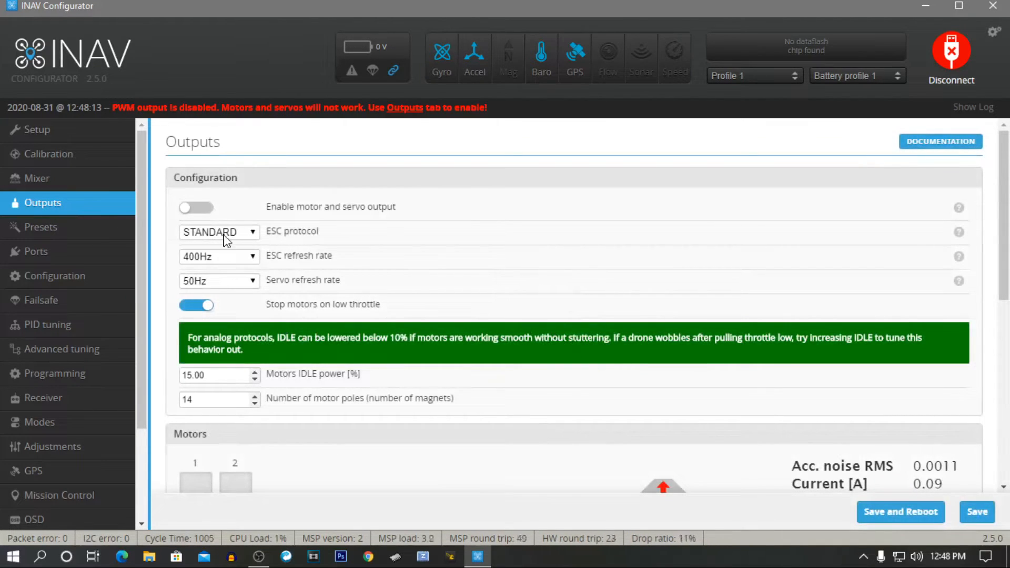
click(199, 214)
scroll(442, 264, down, 2)
scroll(447, 269, down, 4)
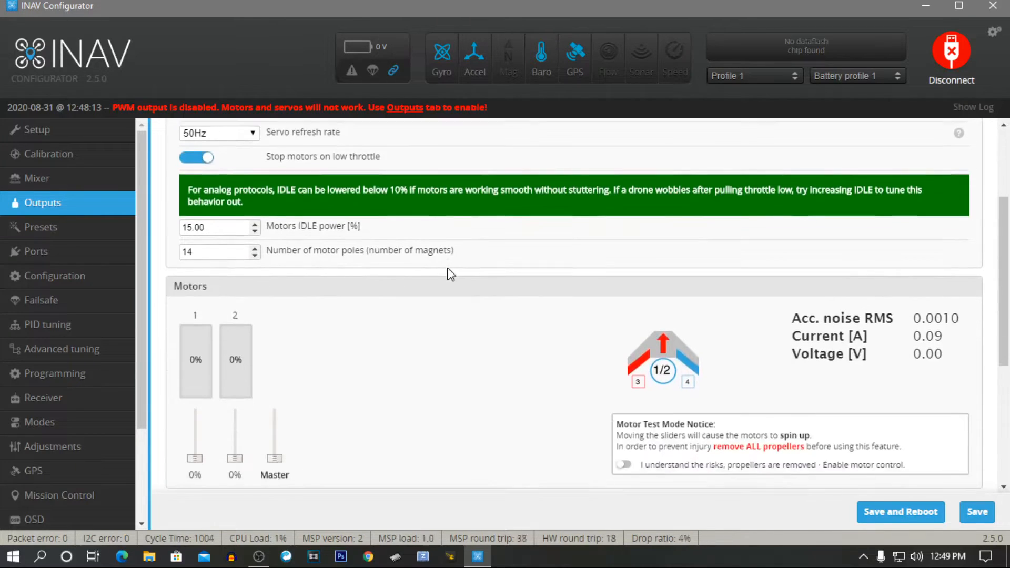
scroll(450, 273, down, 2)
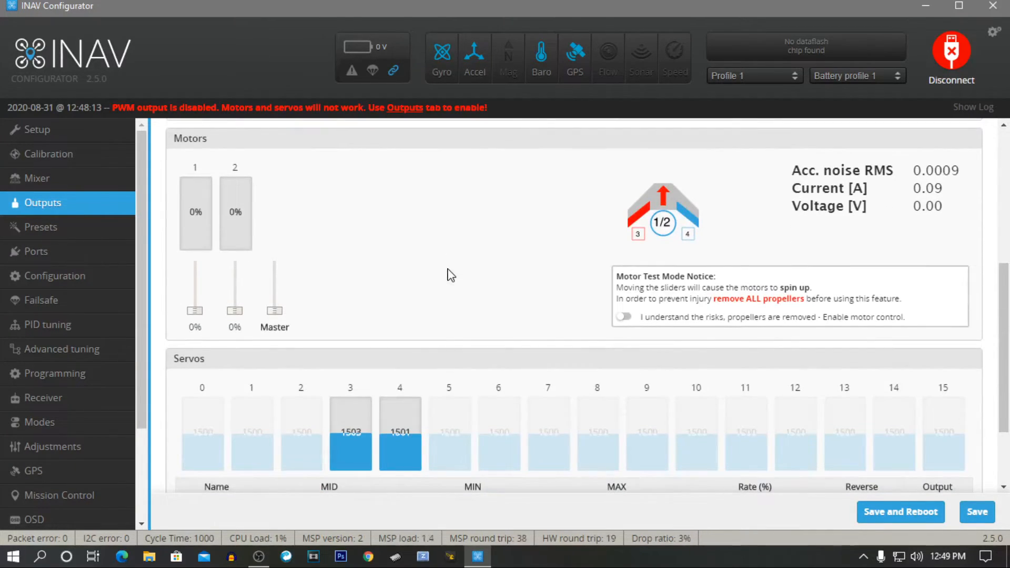
click(904, 518)
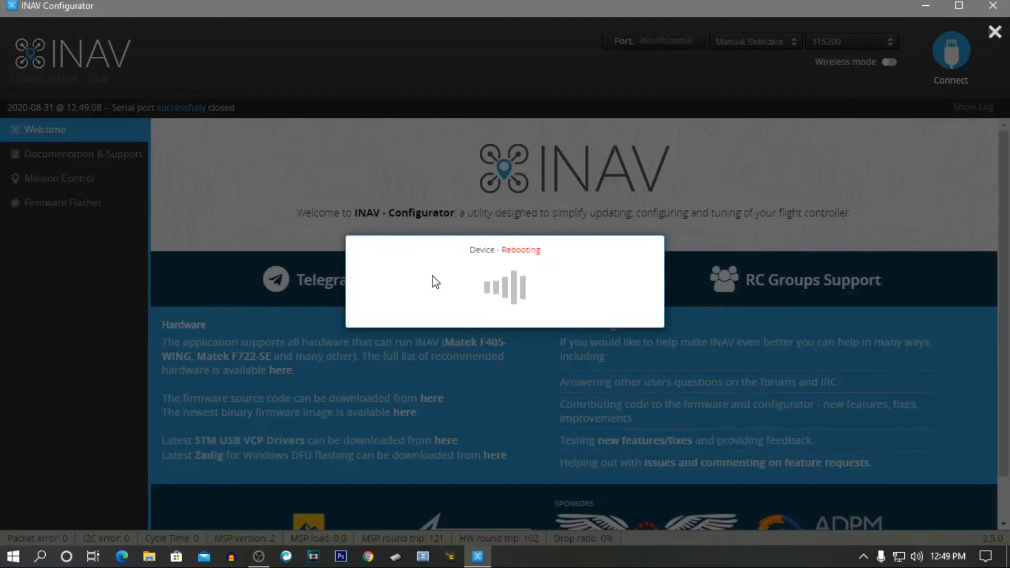
Step: Check the live output levels of Servos 3 and 4 and the MANUAL mode range
scroll(400, 321, down, 5)
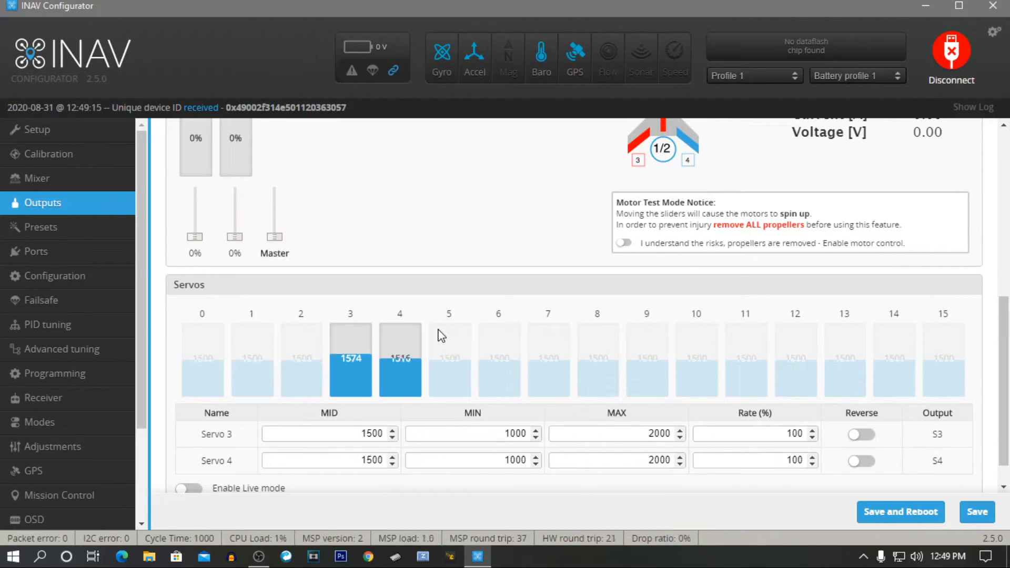
click(40, 422)
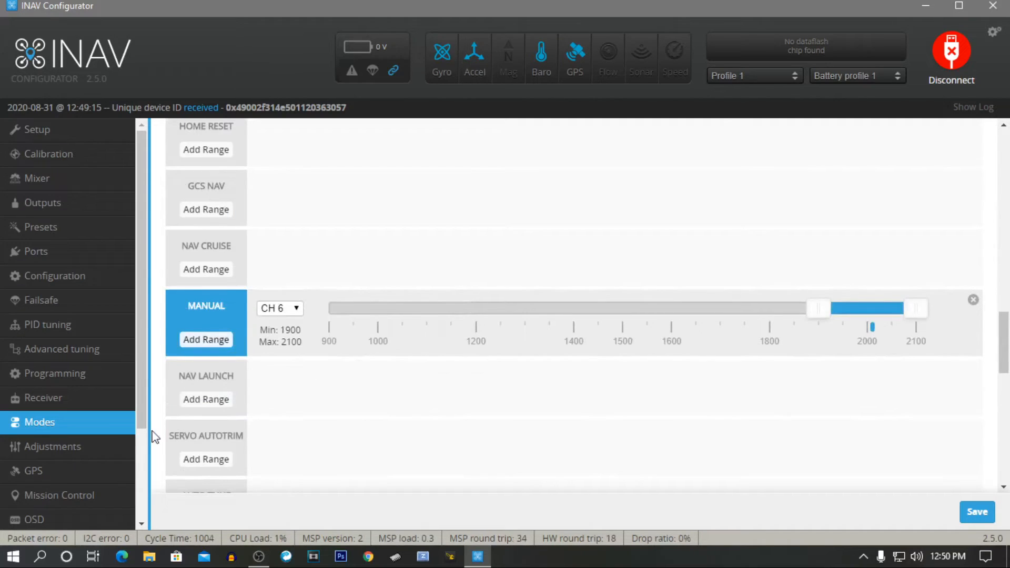
click(45, 203)
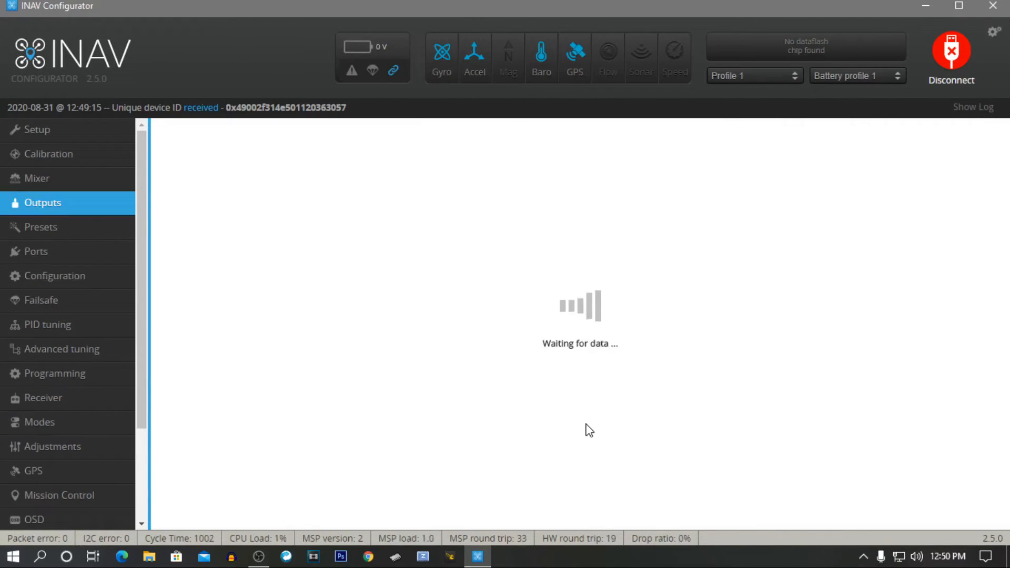
scroll(587, 430, down, 5)
scroll(587, 430, down, 3)
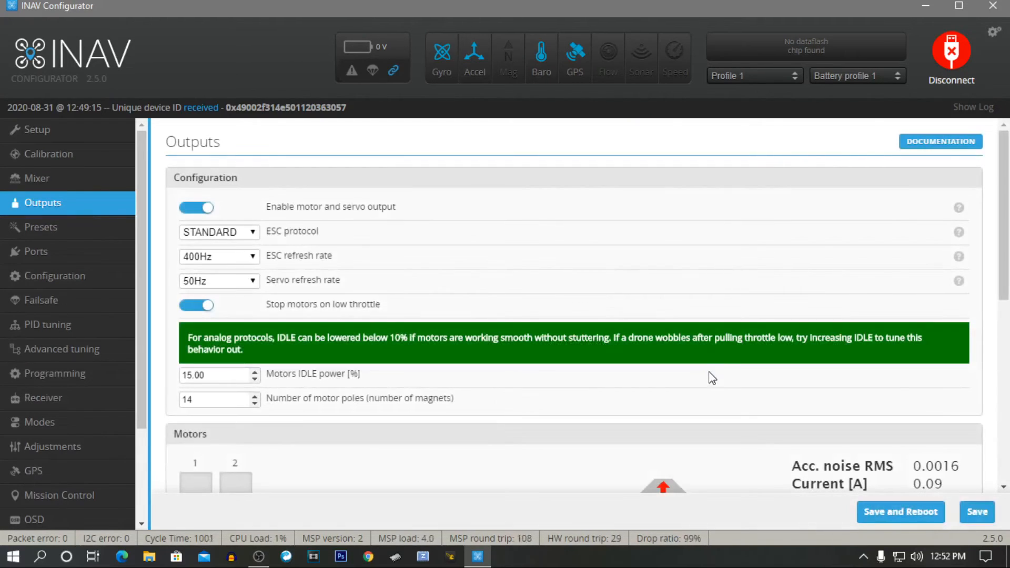
Step: Switch the Reverse option for Servo 3 on and back off
scroll(713, 369, down, 7)
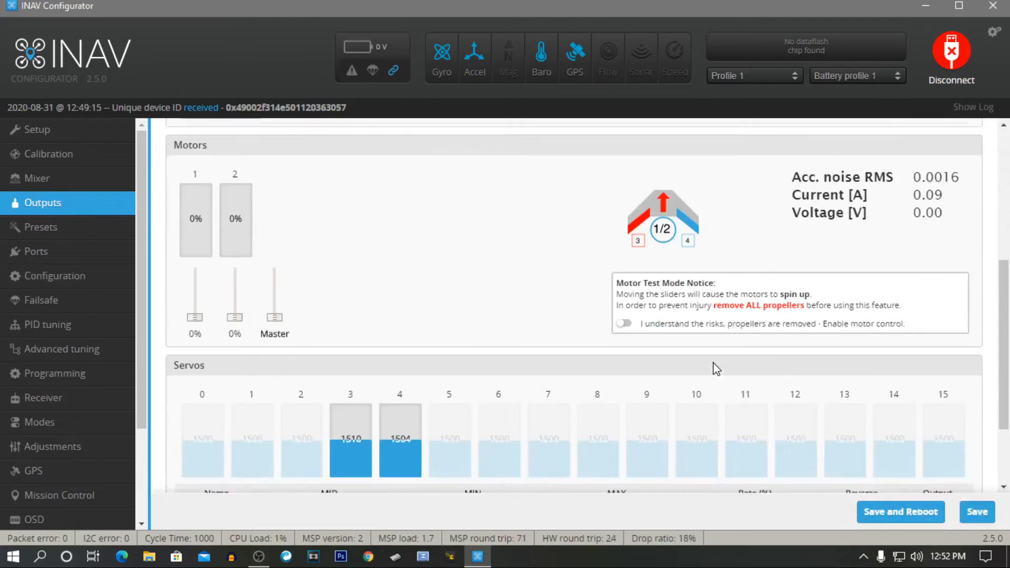
scroll(715, 368, down, 1)
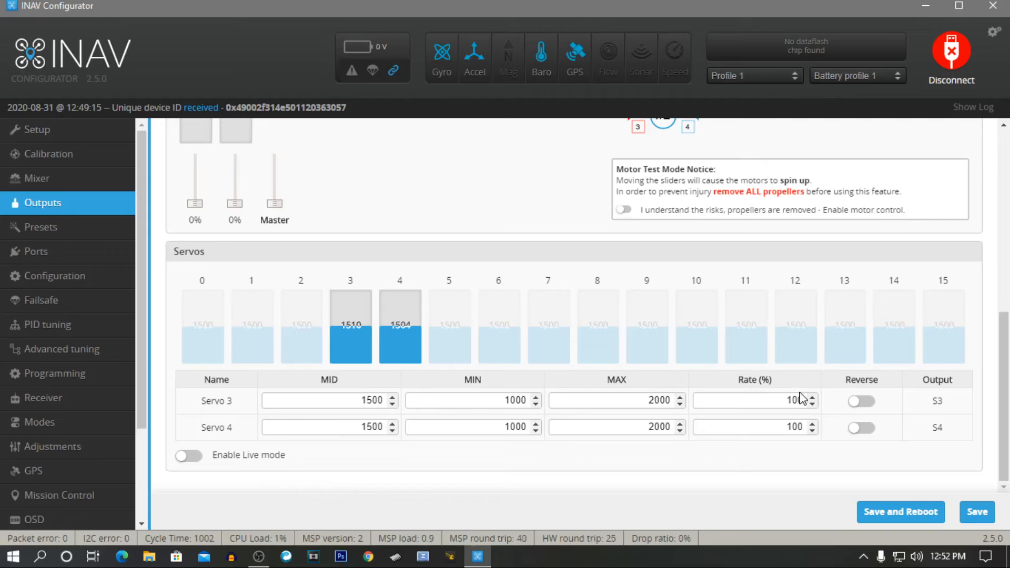
click(865, 403)
click(864, 402)
Step: Review the output configuration, motor levels and servo settings on the Outputs page
scroll(548, 421, up, 4)
scroll(551, 423, up, 3)
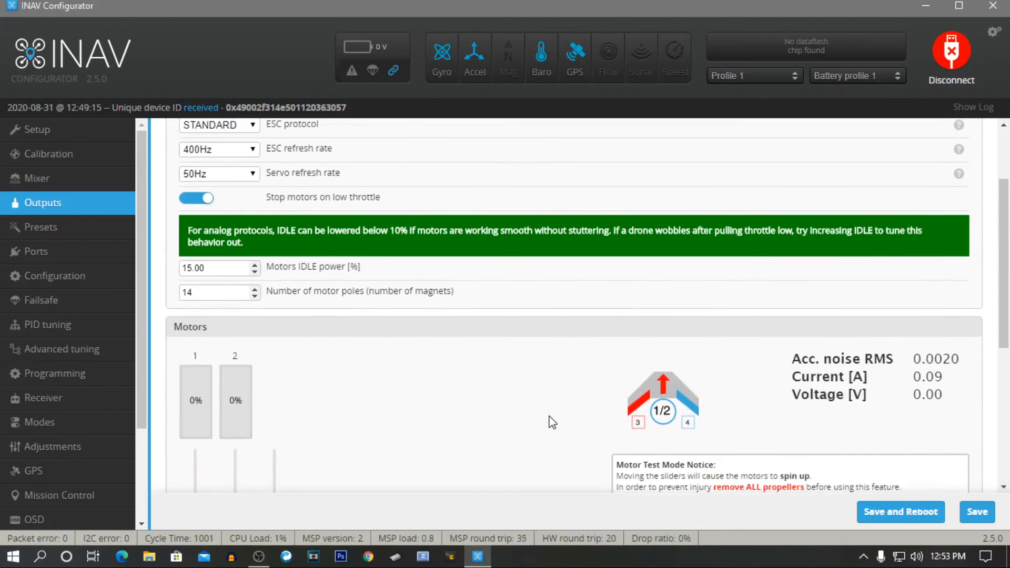
scroll(556, 423, down, 3)
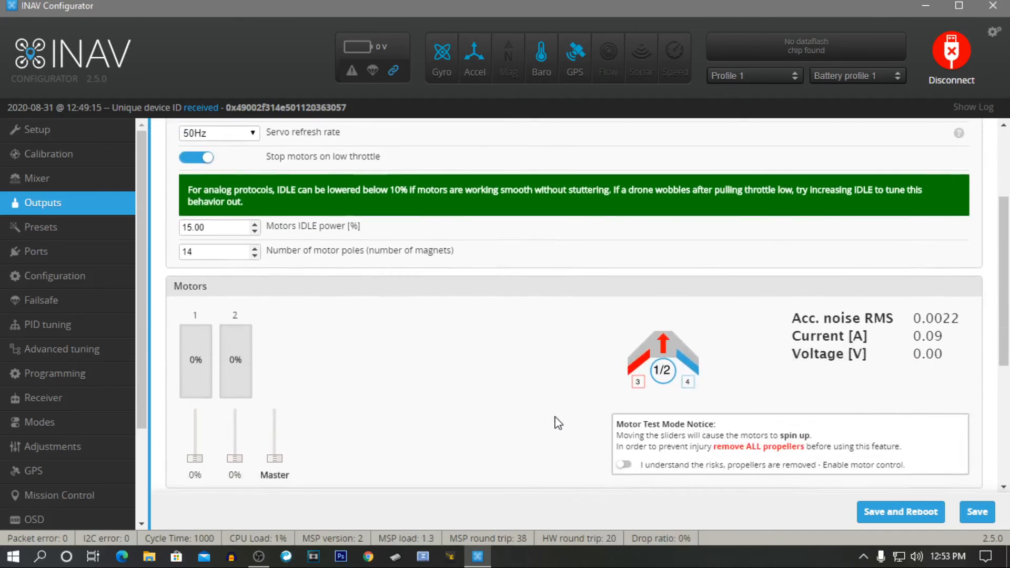
scroll(558, 423, down, 3)
scroll(559, 422, down, 2)
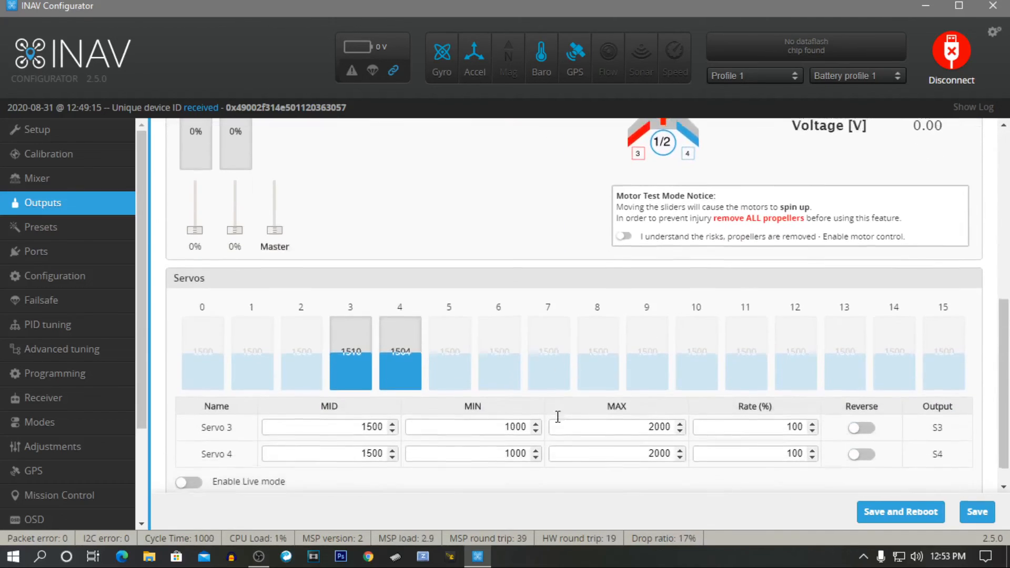
scroll(572, 458, up, 2)
scroll(572, 462, up, 3)
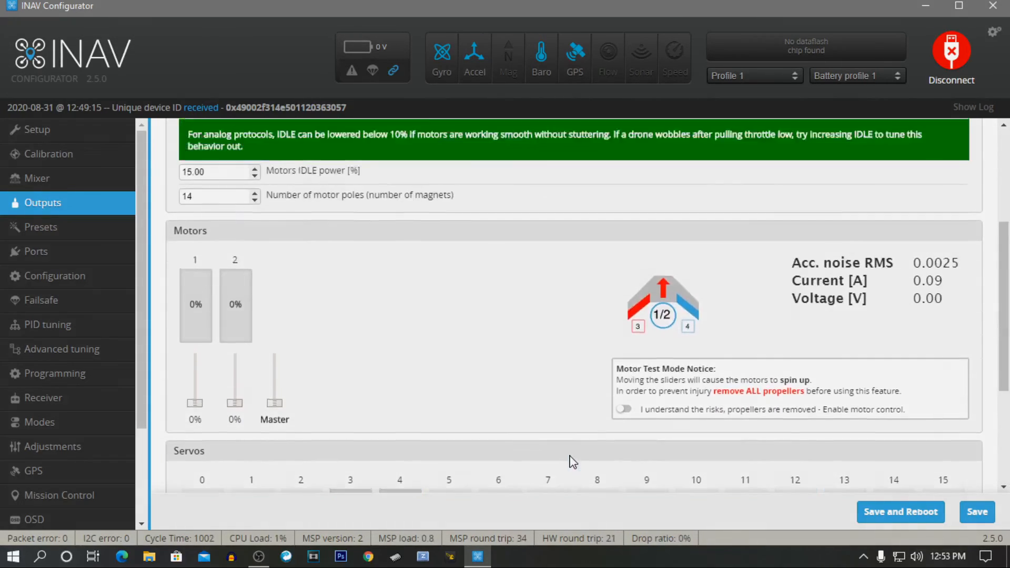
scroll(572, 462, up, 2)
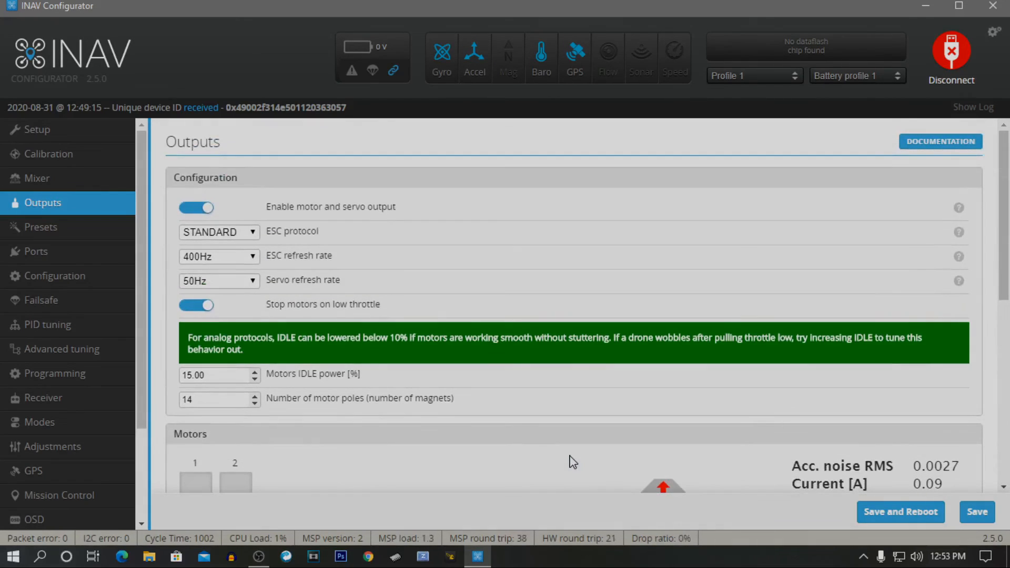